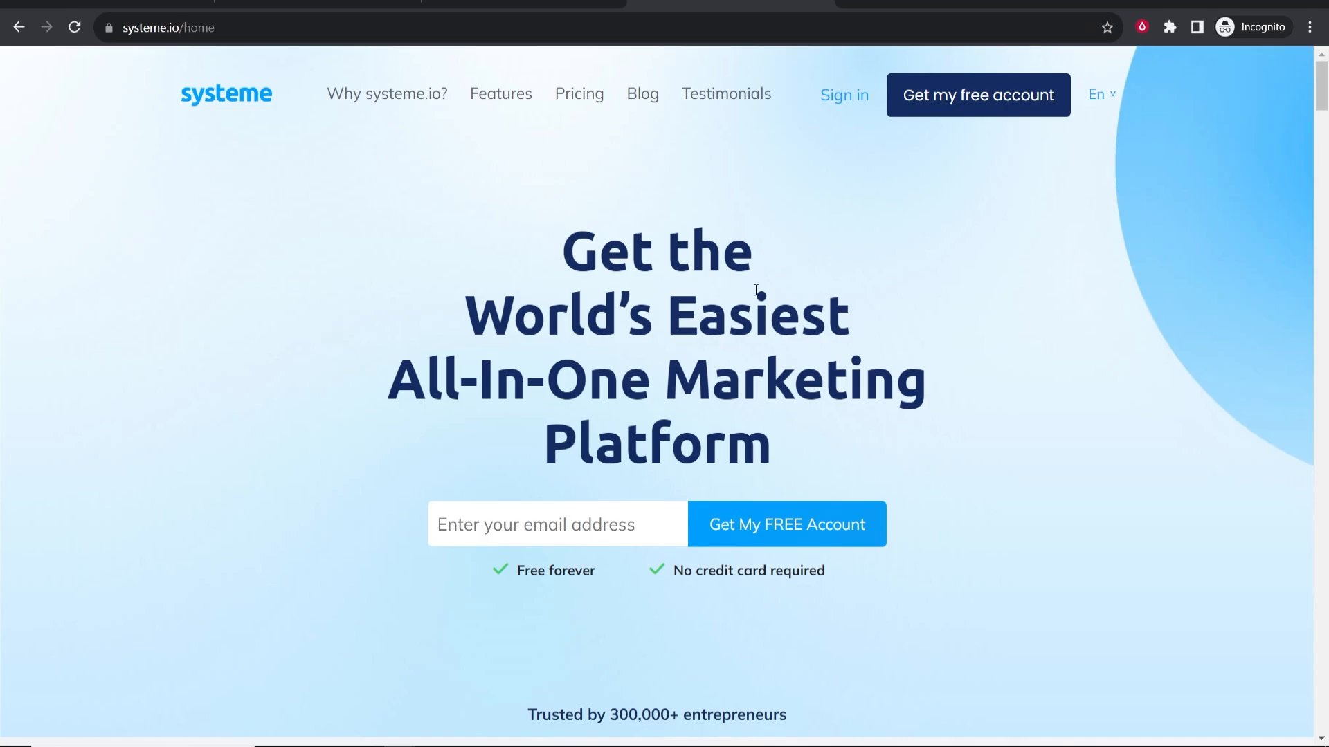
Step: Open the custom domains settings in systeme.io and start adding a domain
{"action": "left_click", "coordinate": [523, 4]}
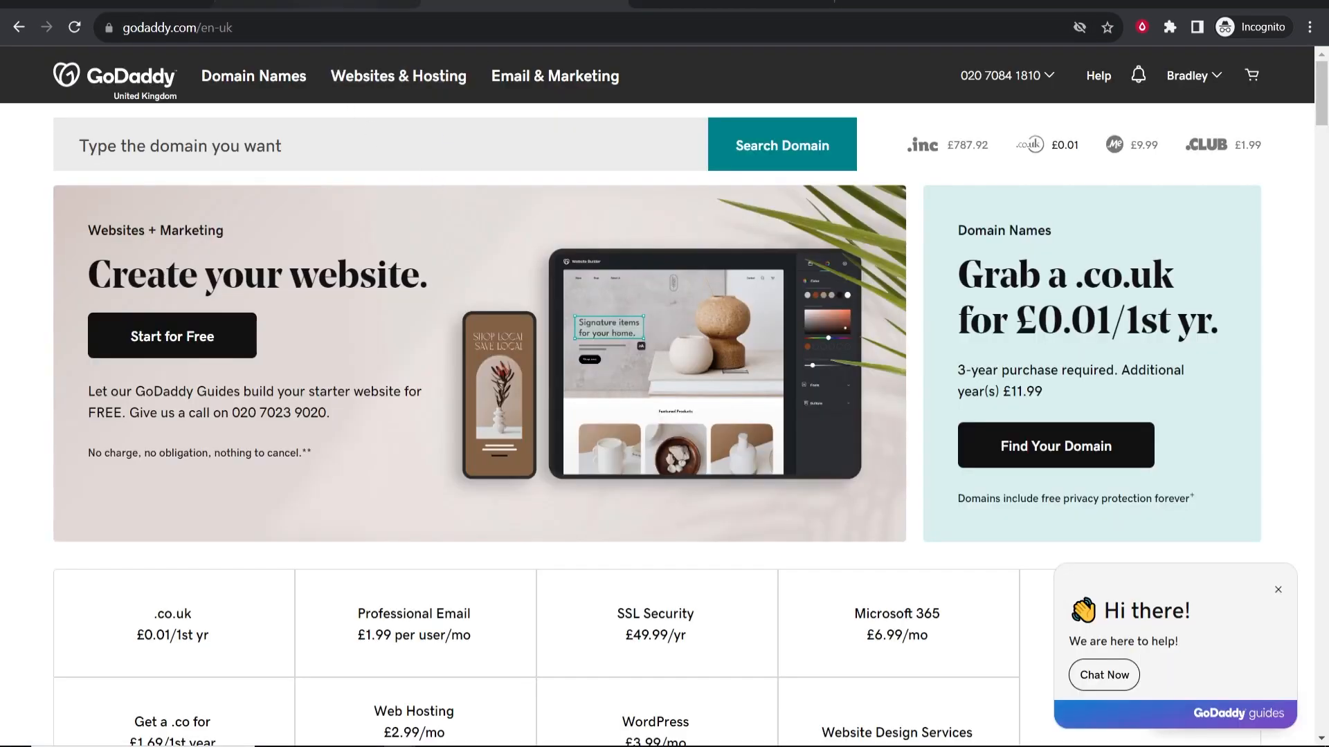
{"action": "left_click", "coordinate": [326, 3]}
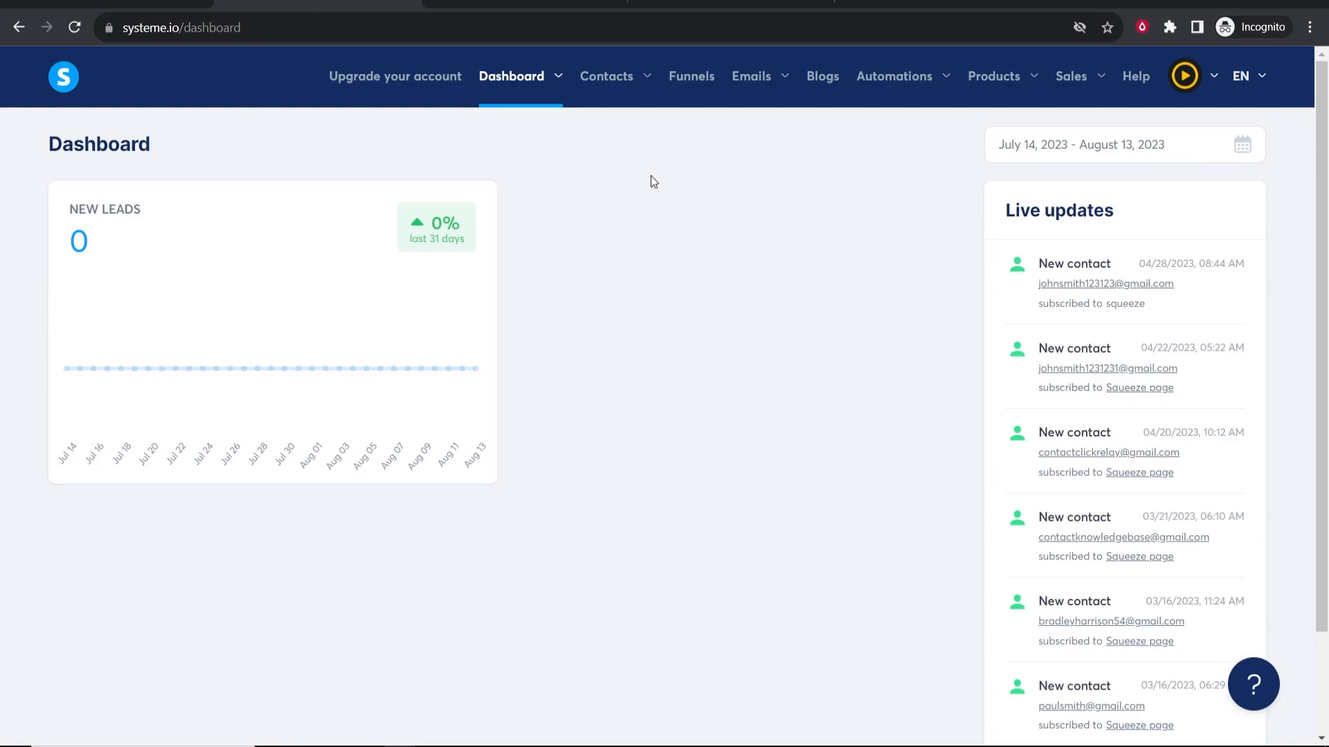
{"action": "mouse_move", "coordinate": [1194, 110]}
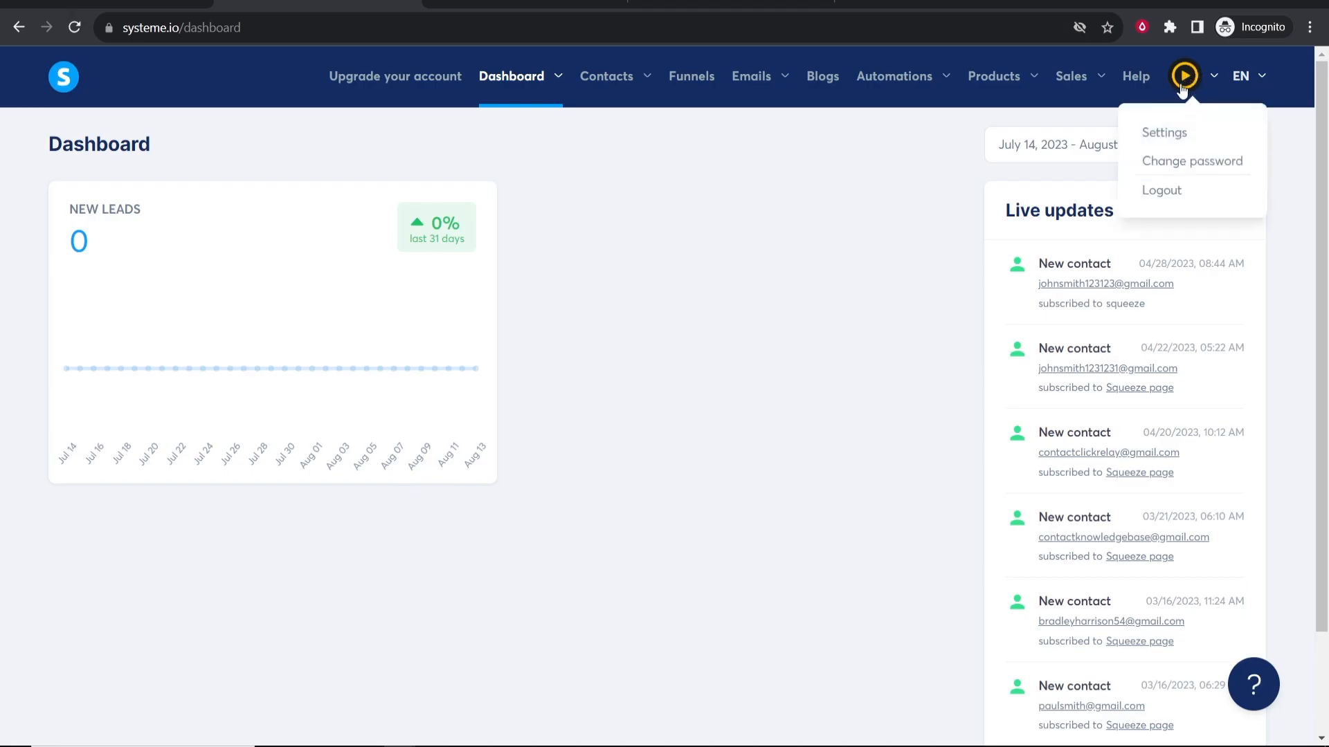
{"action": "left_click", "coordinate": [1168, 134]}
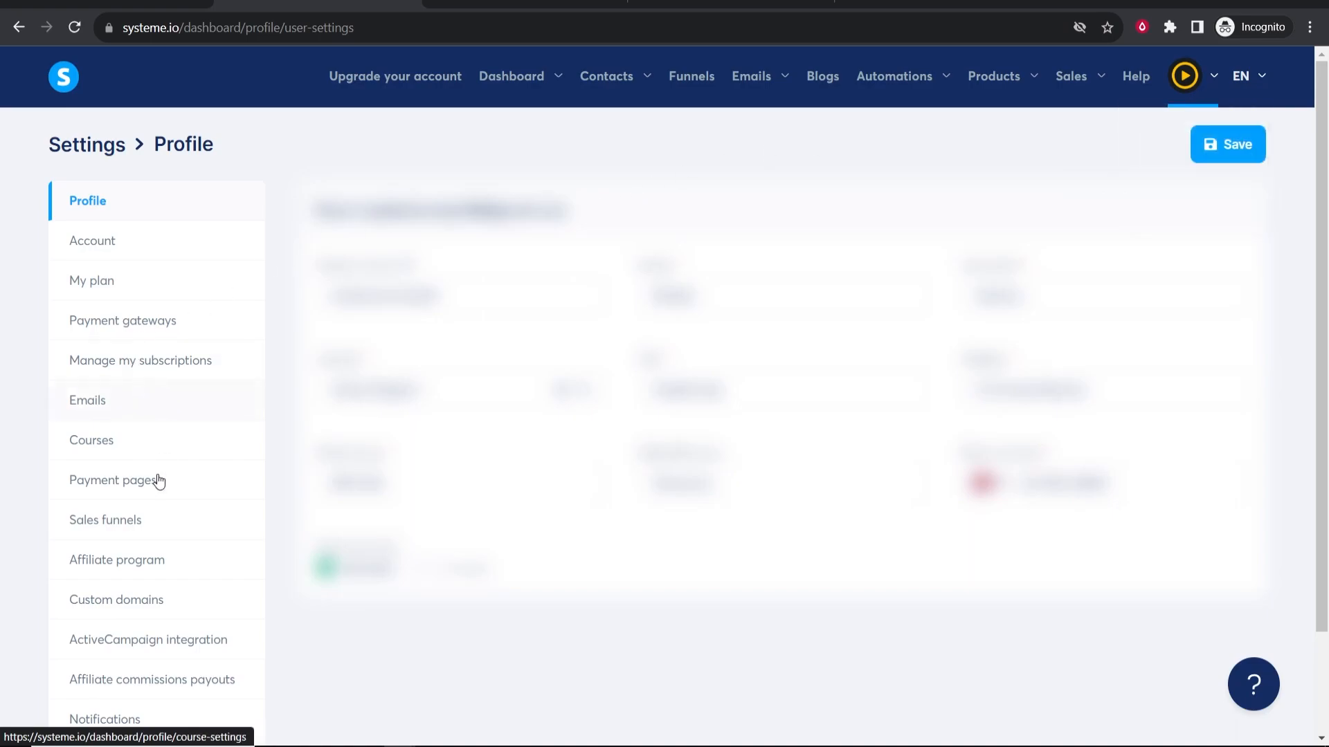
{"action": "left_click", "coordinate": [119, 601]}
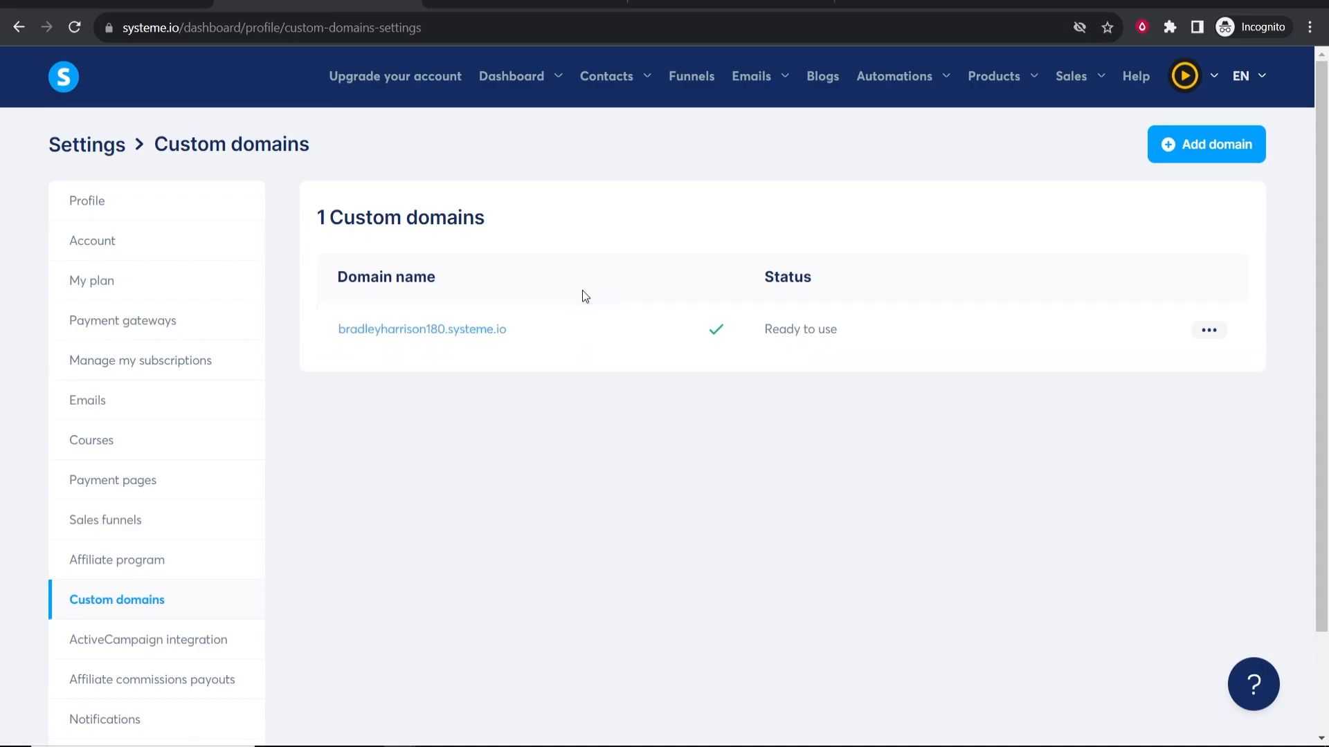
{"action": "left_click", "coordinate": [1220, 146]}
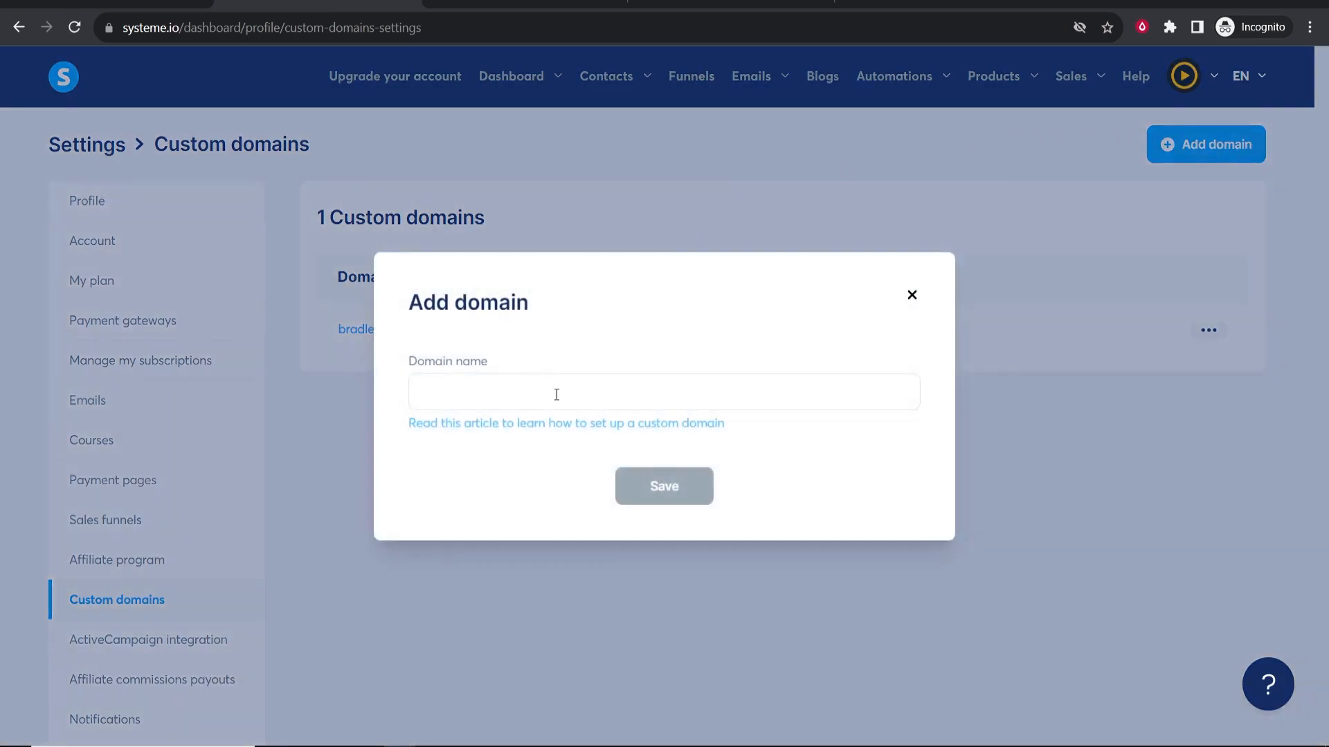
{"action": "left_click", "coordinate": [493, 362]}
Step: Switch to the GoDaddy dashboard, open its domain page and copy the domain name knowledgebasehub.com
{"action": "left_click", "coordinate": [152, 2]}
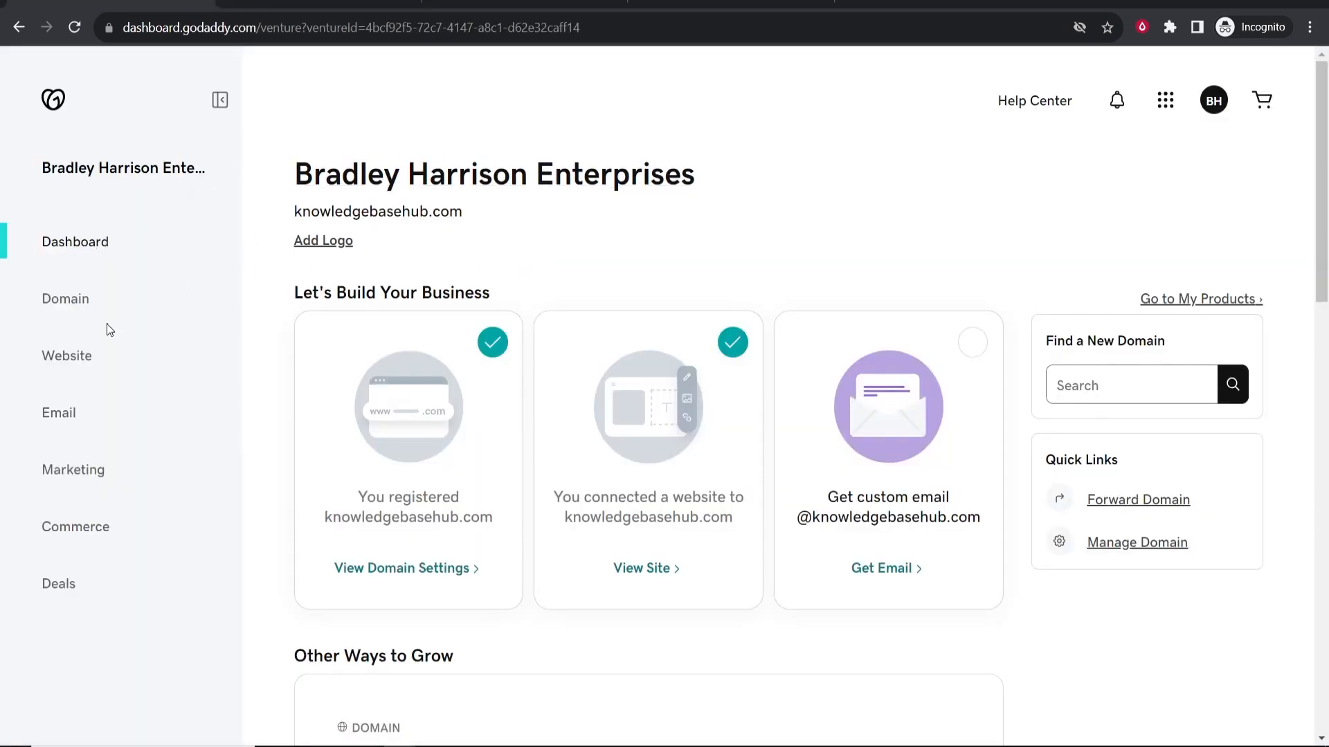
{"action": "left_click", "coordinate": [52, 302]}
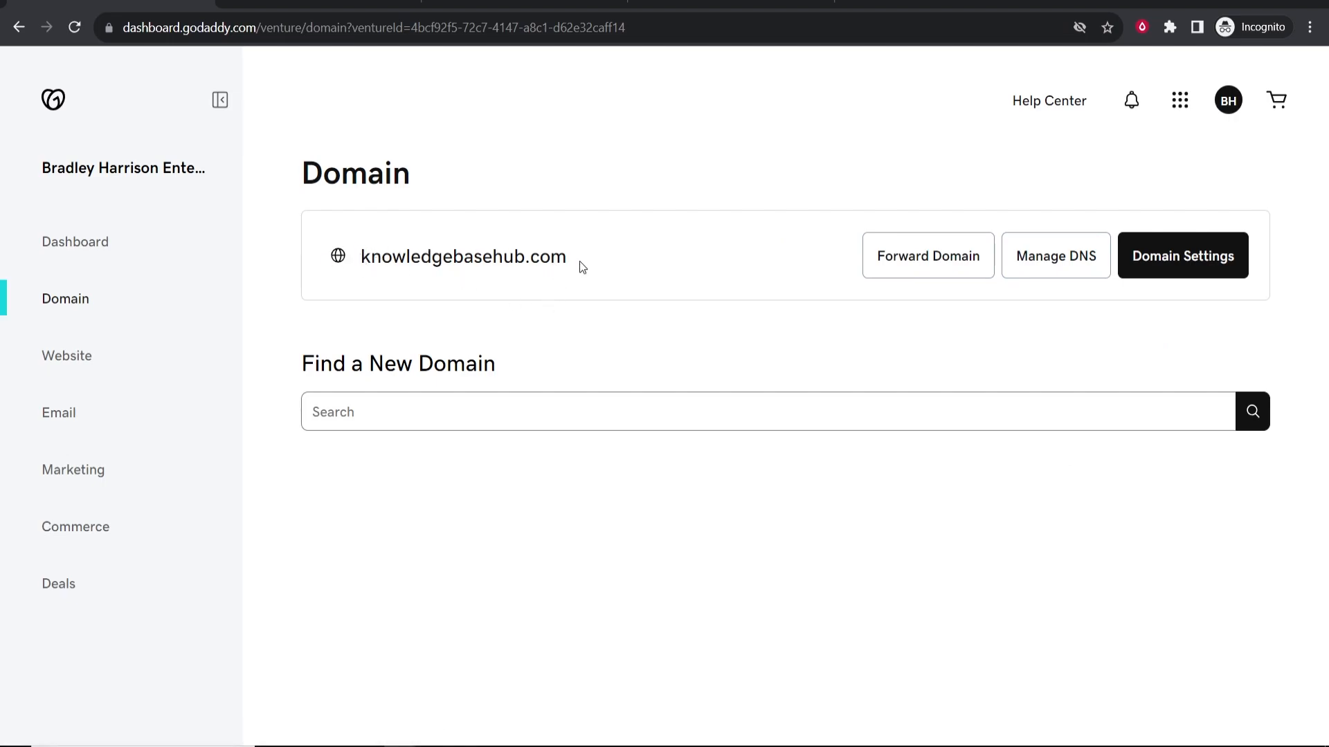
{"action": "left_click_drag", "start_coordinate": [579, 260], "coordinate": [355, 262]}
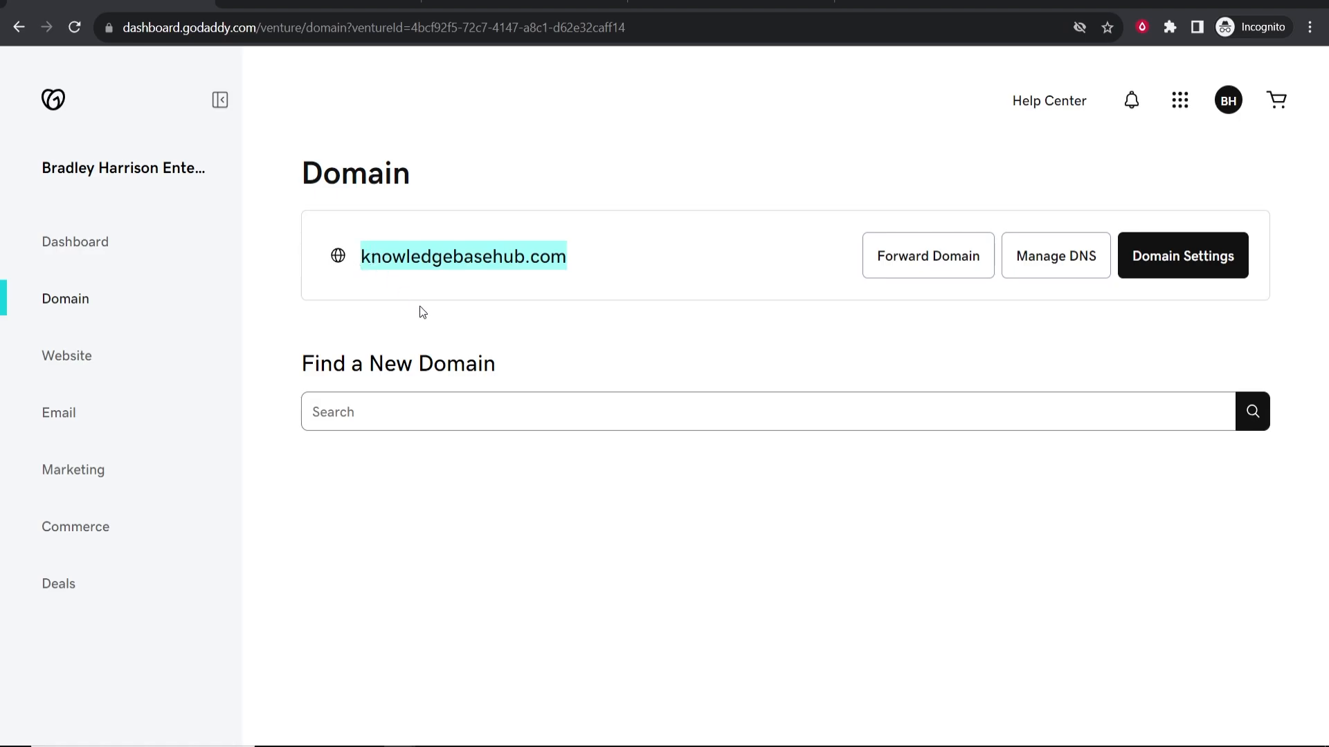
{"action": "right_click", "coordinate": [420, 259]}
{"action": "left_click", "coordinate": [442, 271]}
{"action": "left_click", "coordinate": [325, 3]}
{"action": "left_click", "coordinate": [479, 393]}
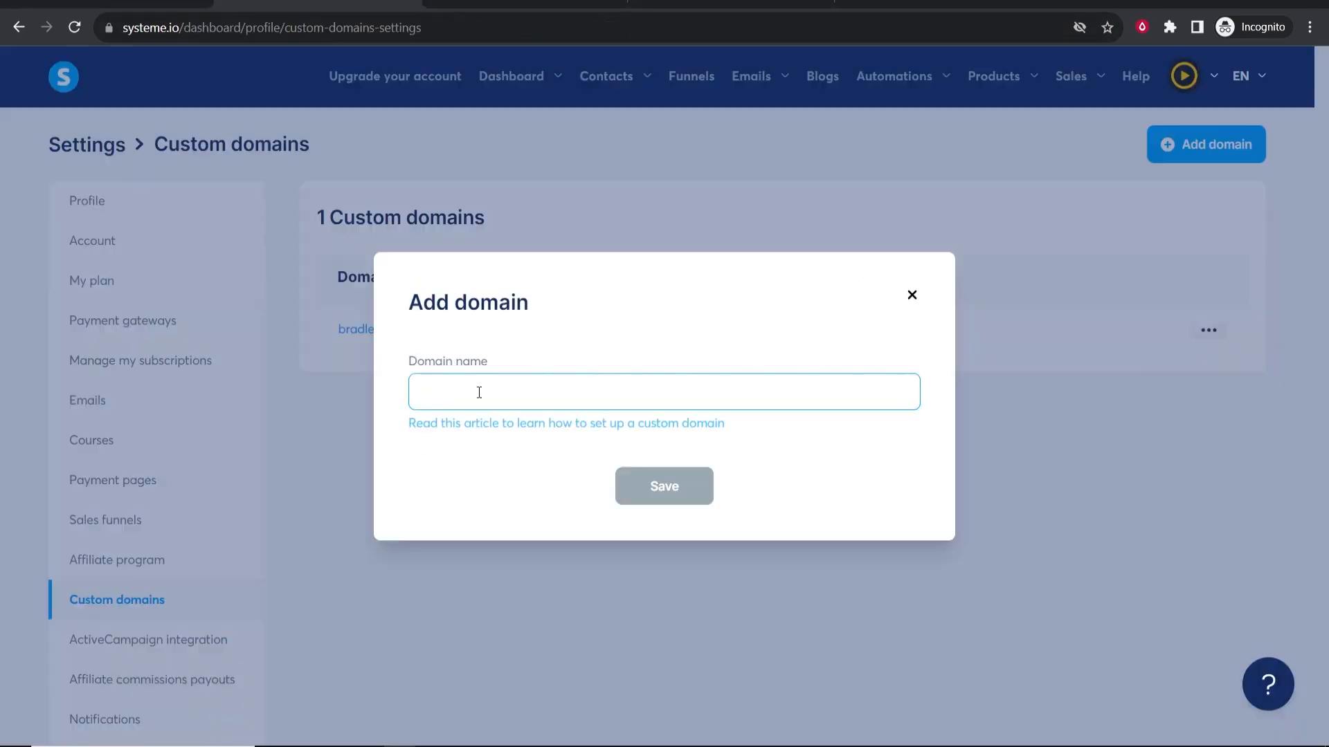
{"action": "type", "text": "www."}
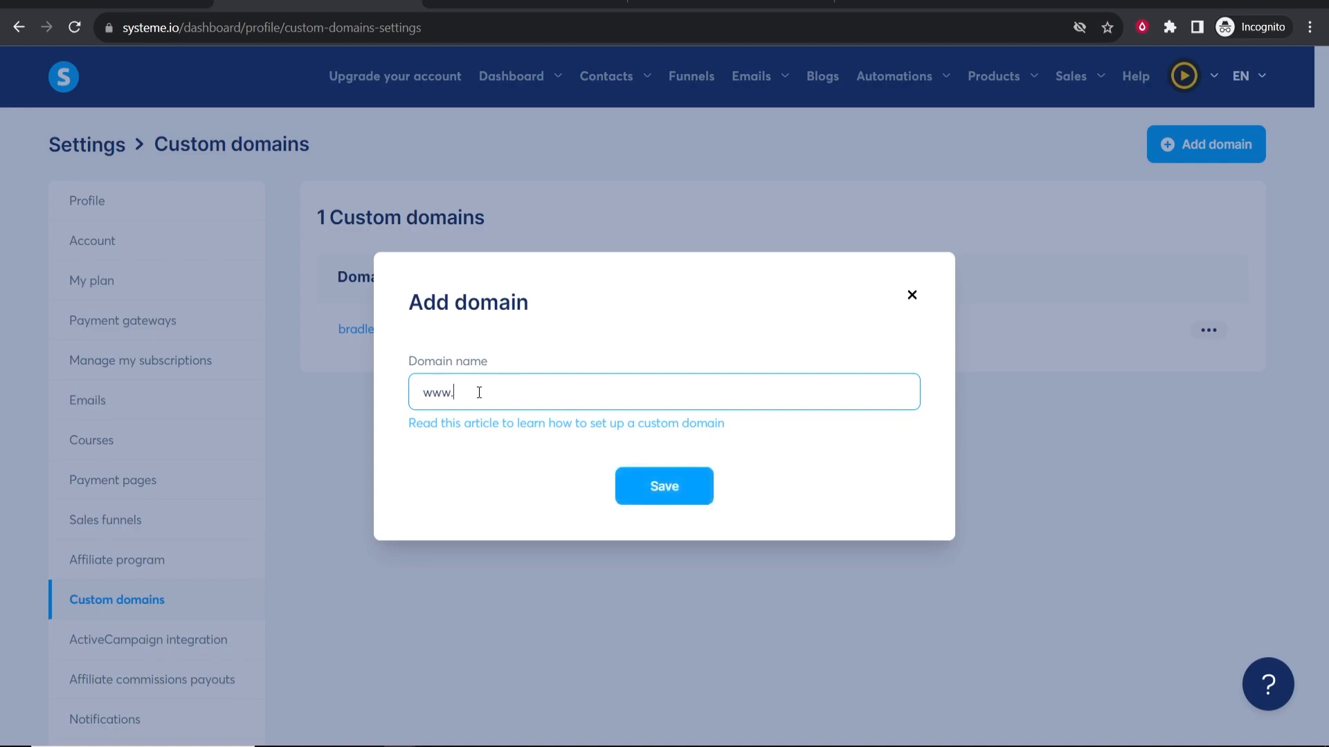
{"action": "right_click", "coordinate": [479, 393]}
{"action": "left_click", "coordinate": [498, 528]}
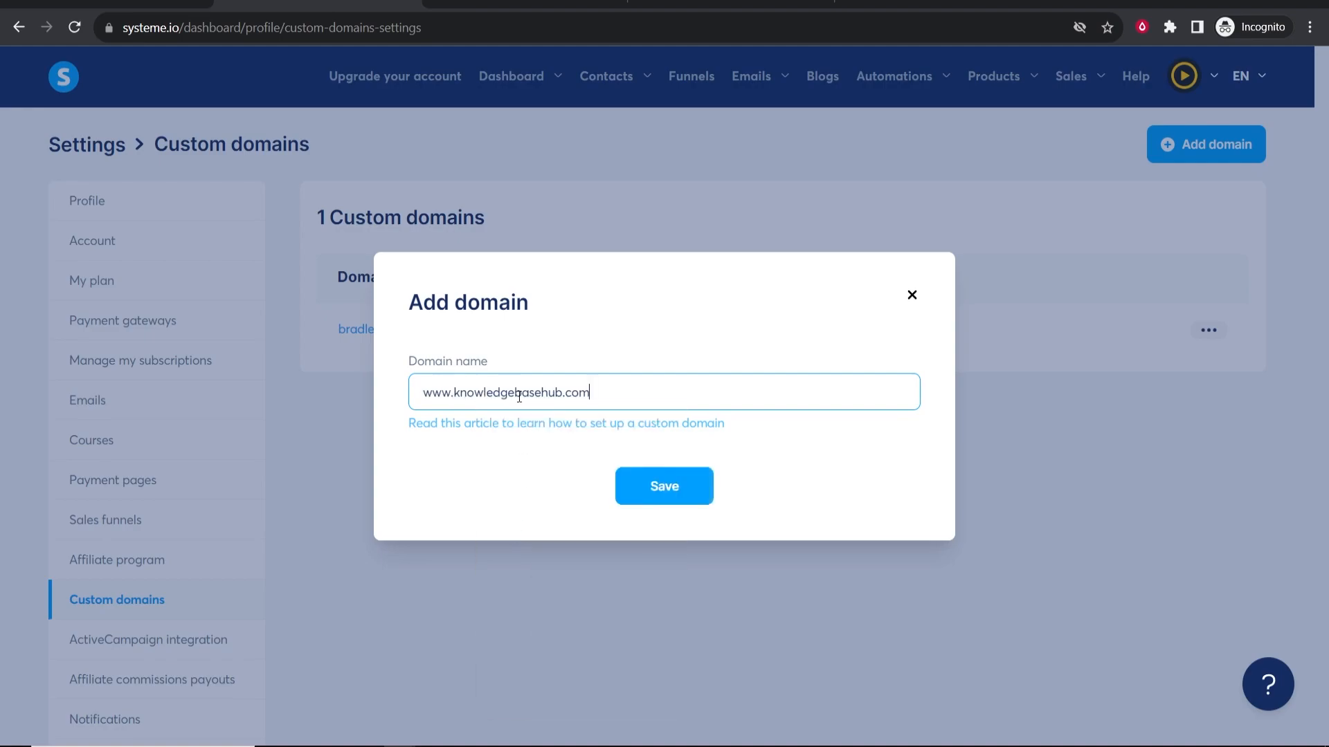
{"action": "left_click", "coordinate": [683, 493]}
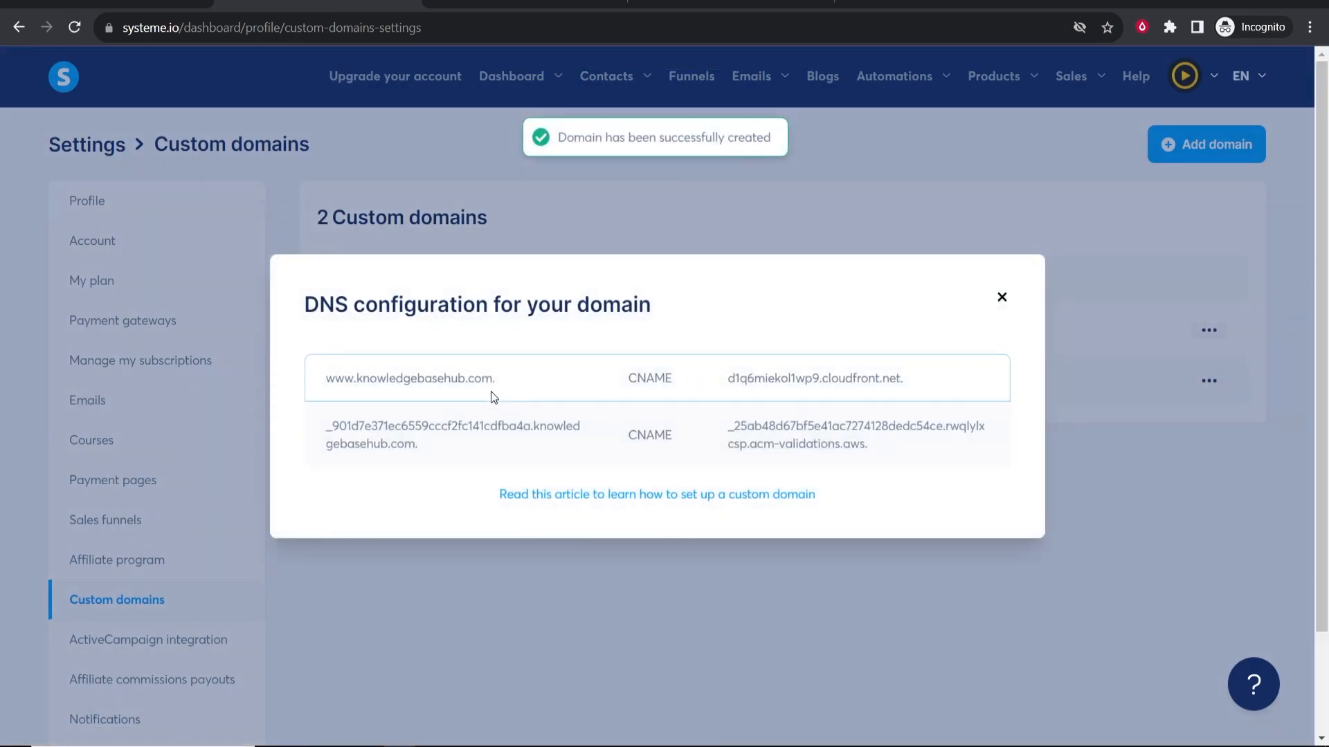
Step: Switch to GoDaddy and open the DNS management page for knowledgebasehub.com
{"action": "left_click_drag", "start_coordinate": [312, 305], "coordinate": [663, 309]}
{"action": "left_click", "coordinate": [663, 309]}
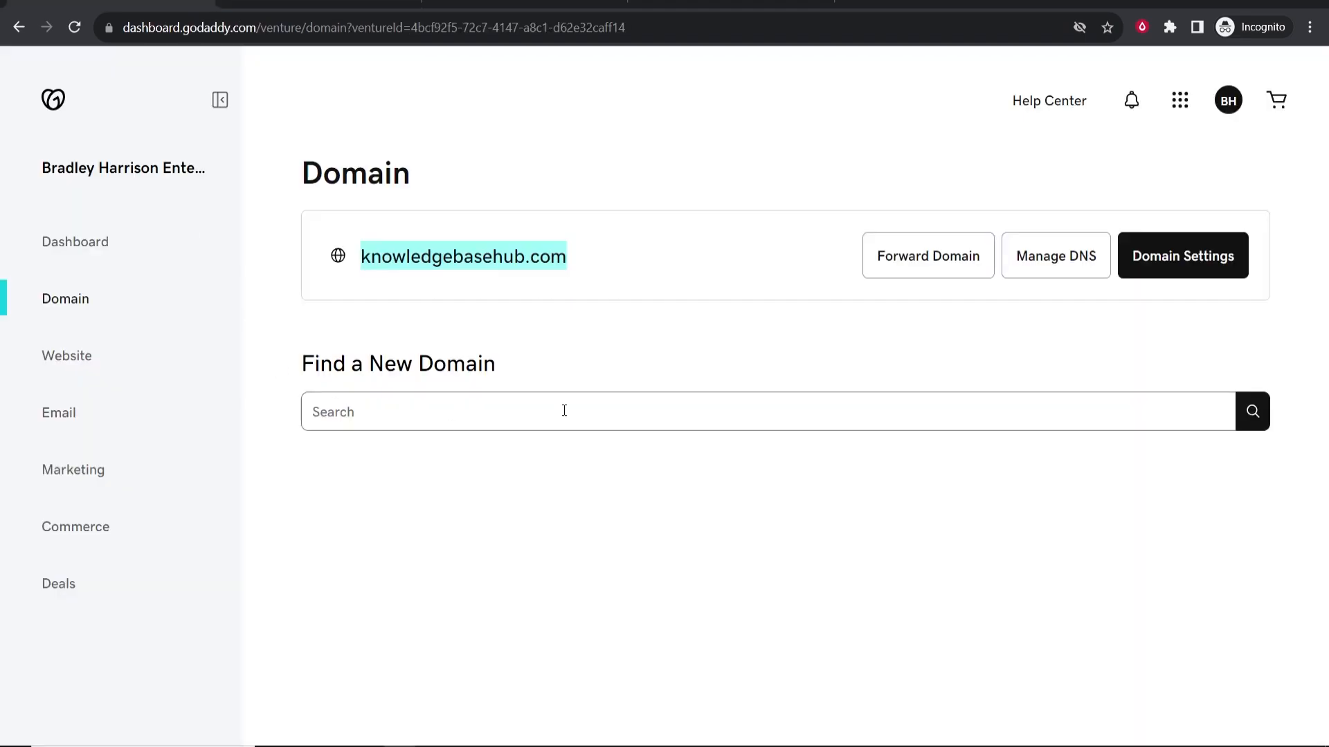
{"action": "left_click", "coordinate": [657, 326]}
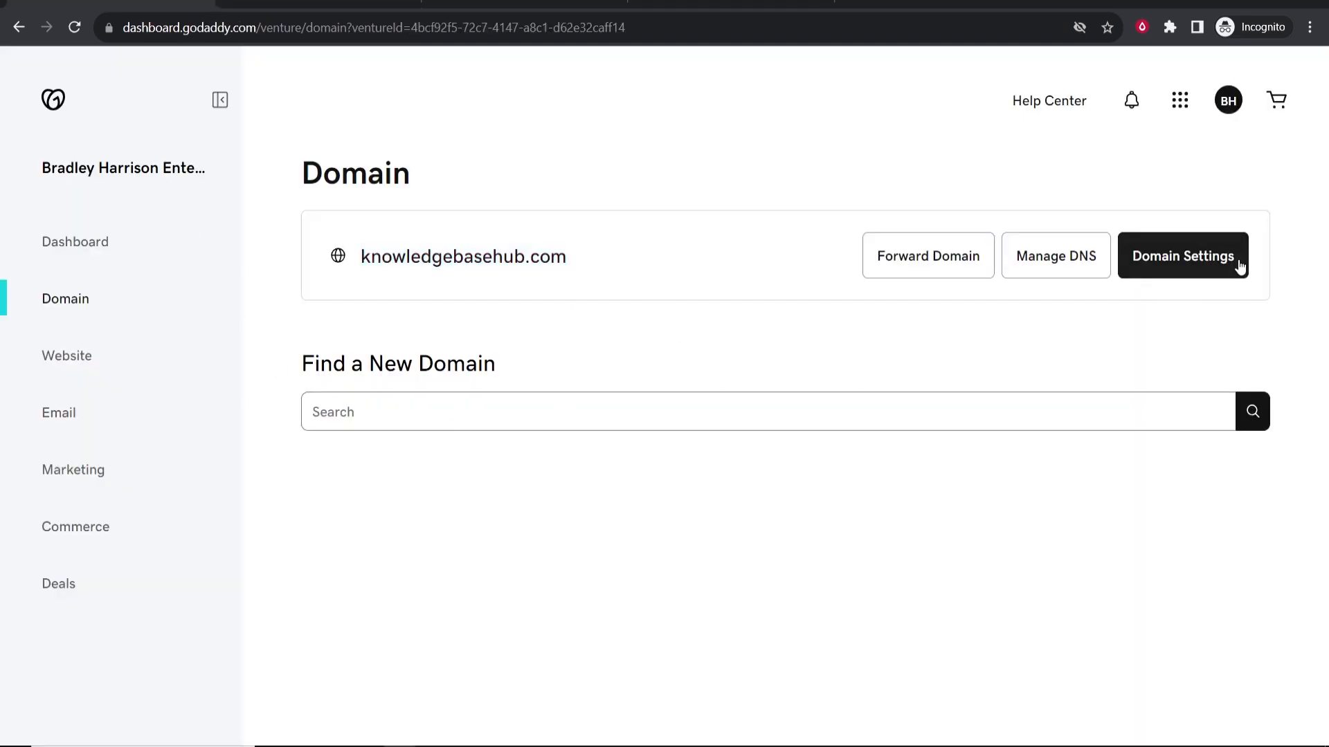
{"action": "left_click", "coordinate": [1074, 257]}
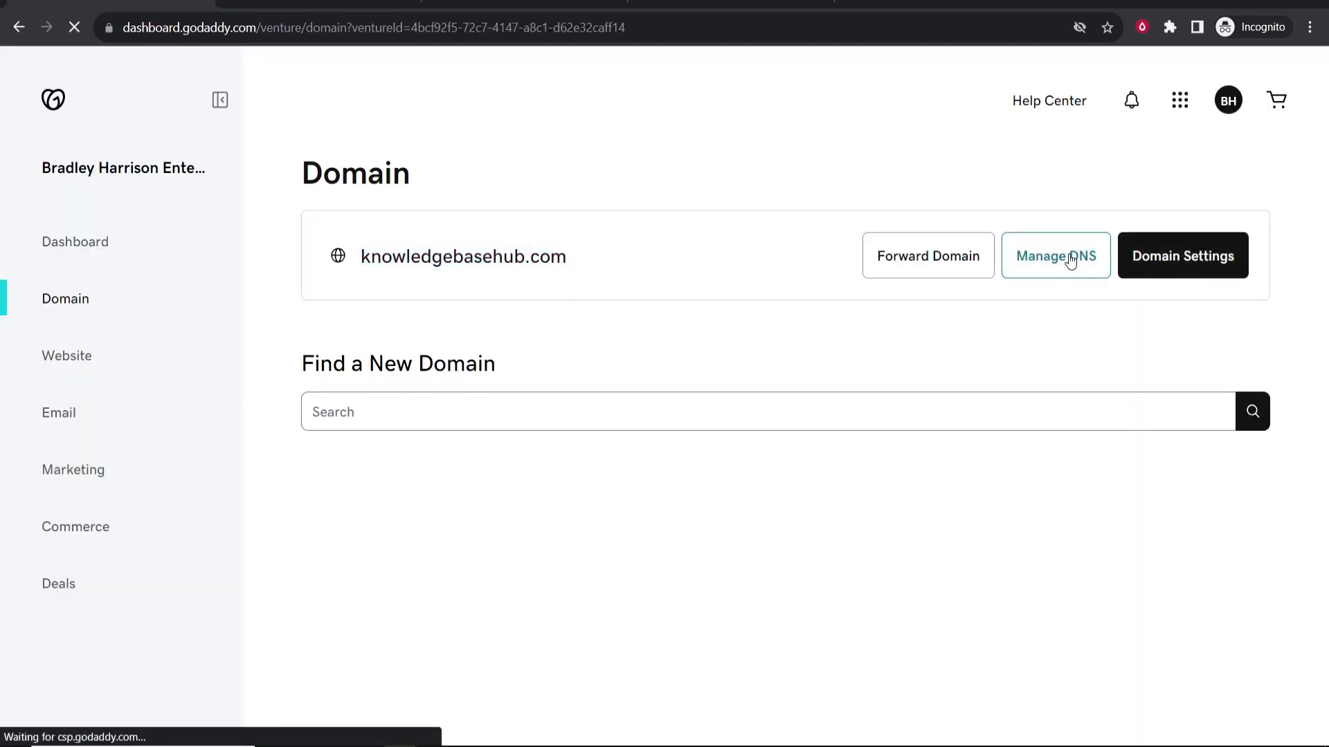
Step: Delete the A record pointing to 23.227.38.65 and the www CNAME record pointing to shops.myshopify.com
{"action": "scroll", "coordinate": [1054, 270], "scroll_direction": "down", "scroll_amount": 4}
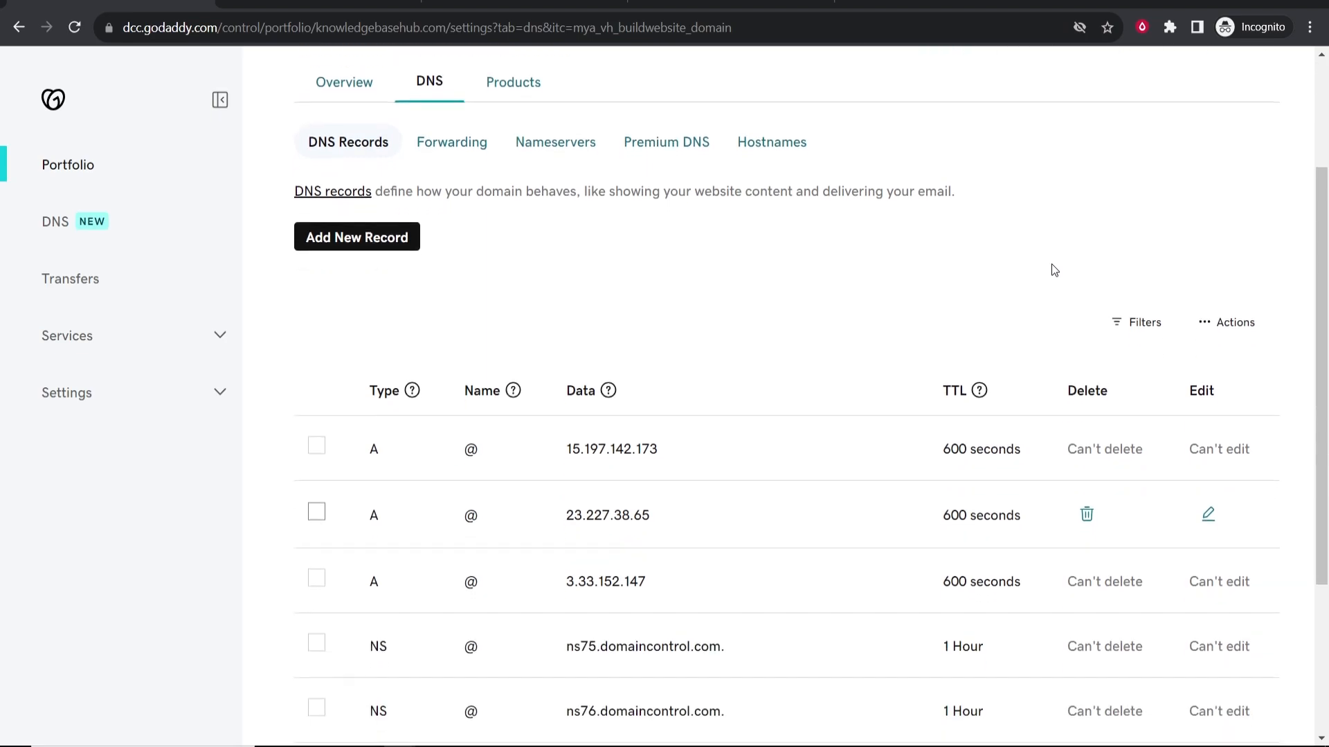
{"action": "scroll", "coordinate": [1052, 269], "scroll_direction": "down", "scroll_amount": 2}
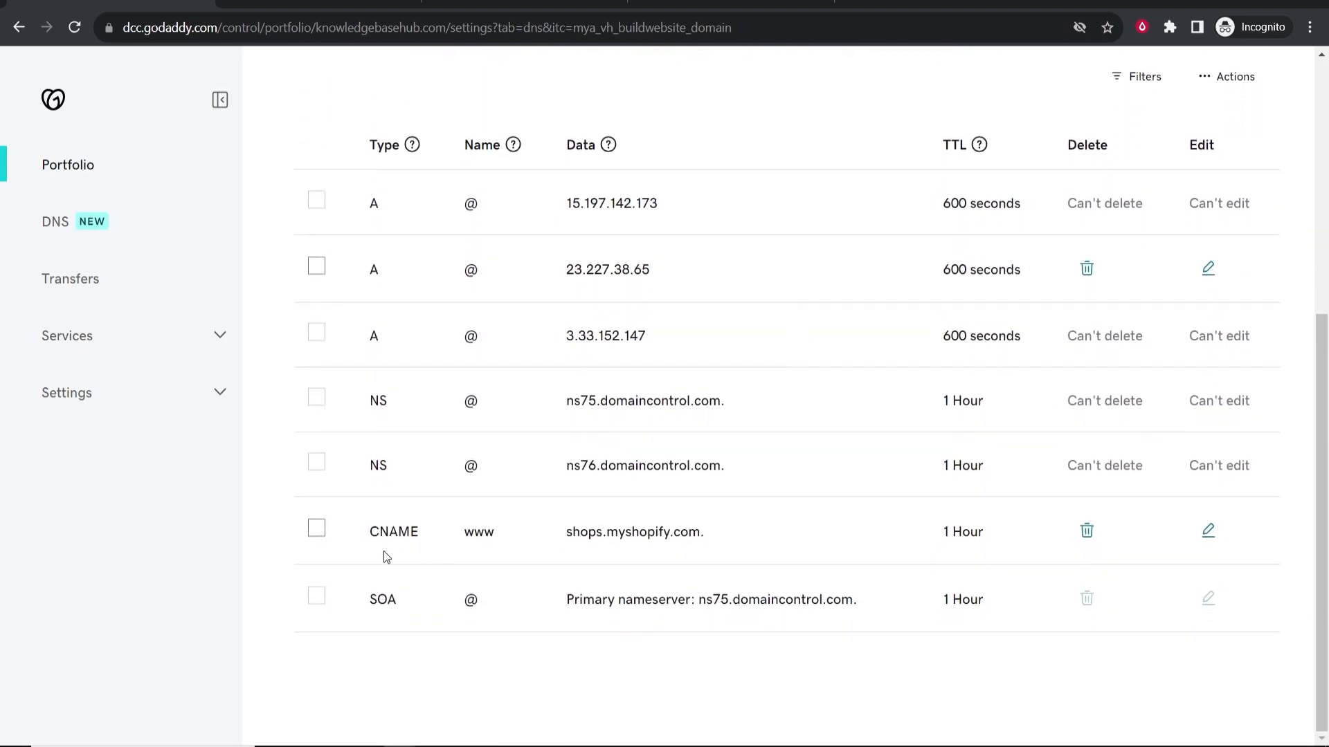
{"action": "left_click", "coordinate": [1101, 470]}
{"action": "left_click", "coordinate": [663, 462]}
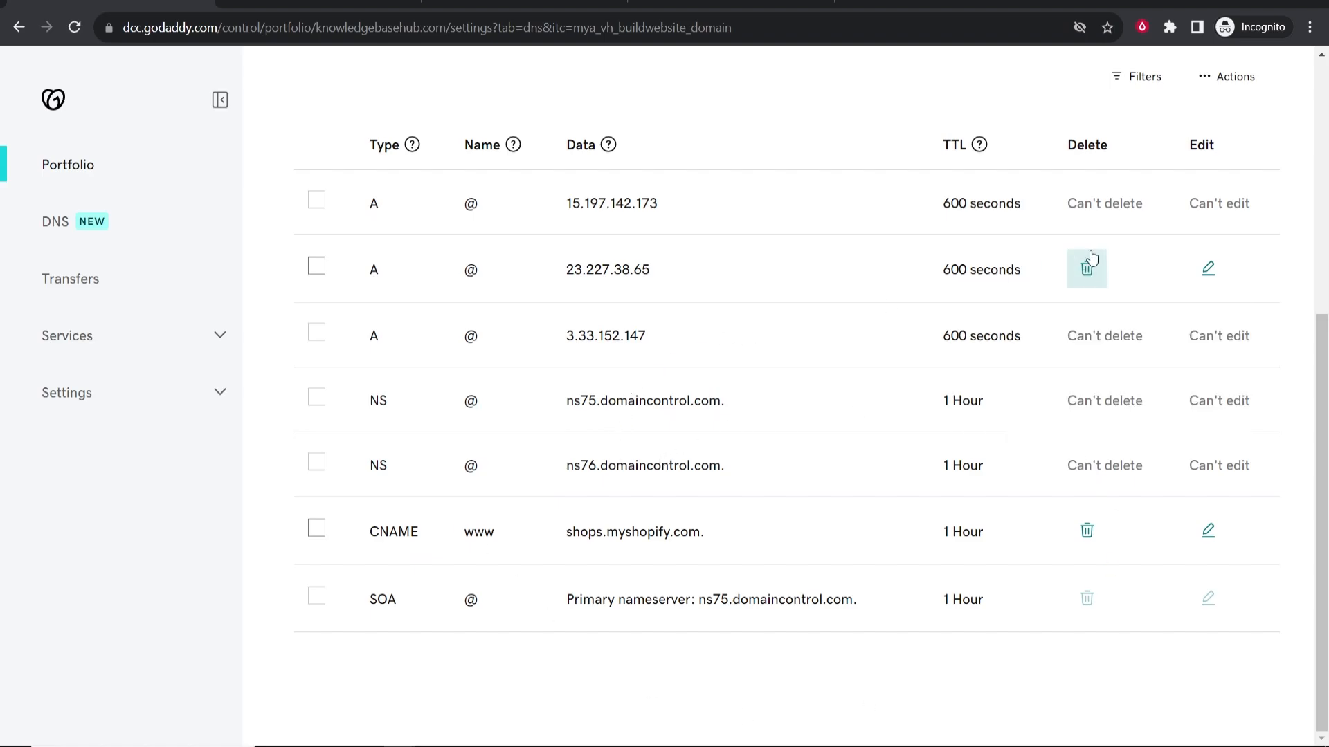
{"action": "left_click", "coordinate": [1087, 274]}
{"action": "left_click", "coordinate": [296, 436]}
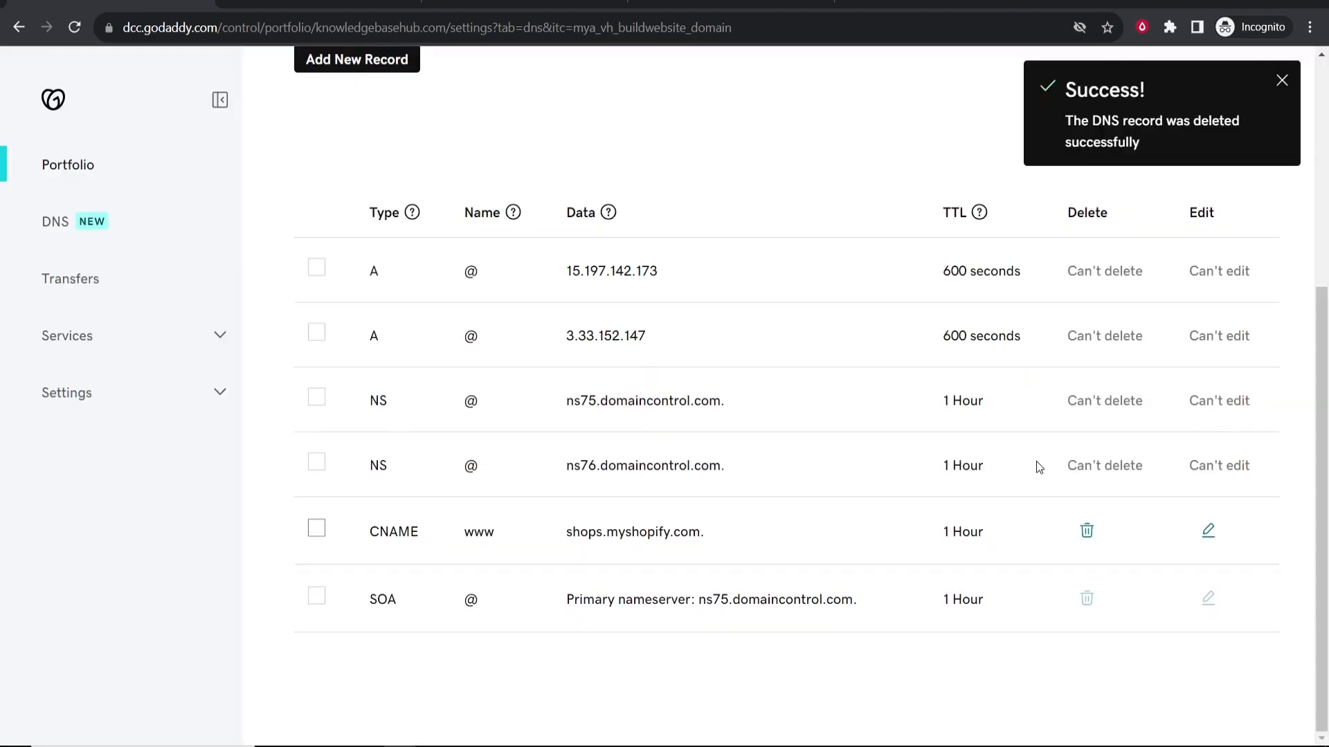
{"action": "left_click", "coordinate": [316, 529]}
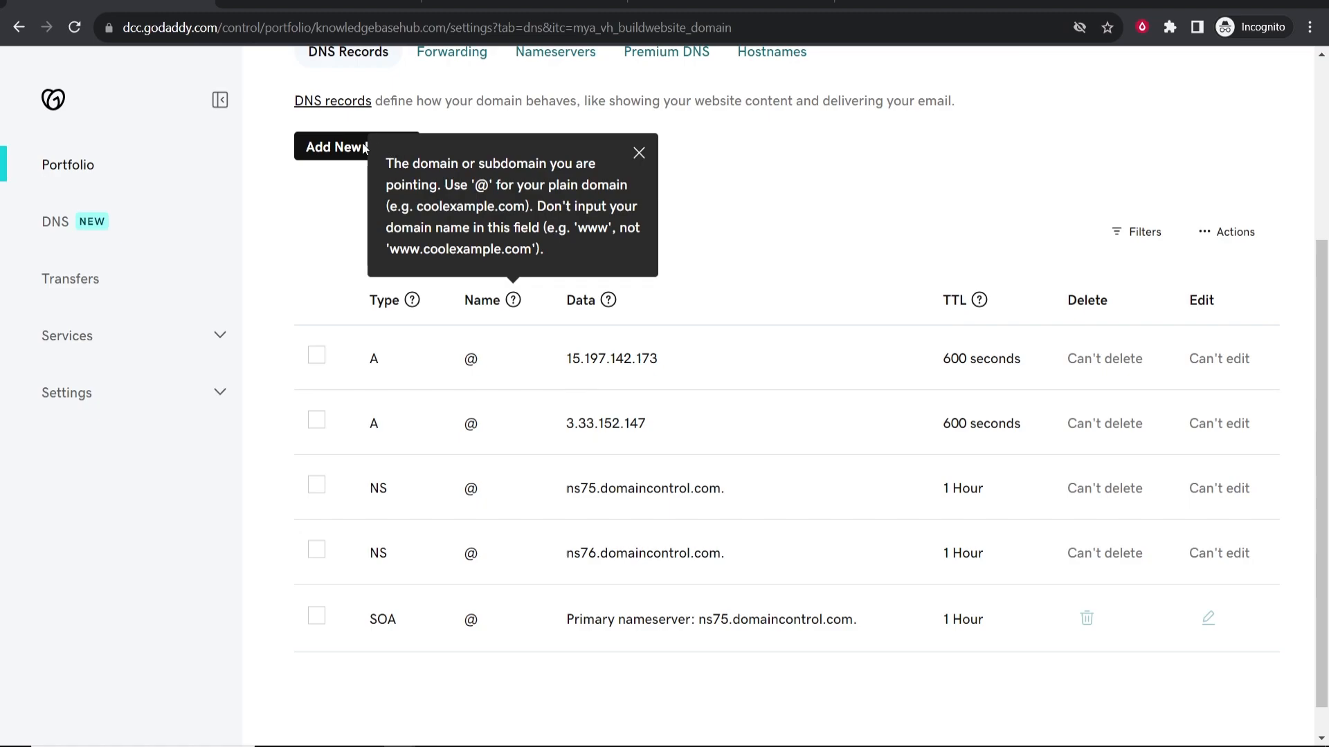
{"action": "left_click", "coordinate": [637, 154]}
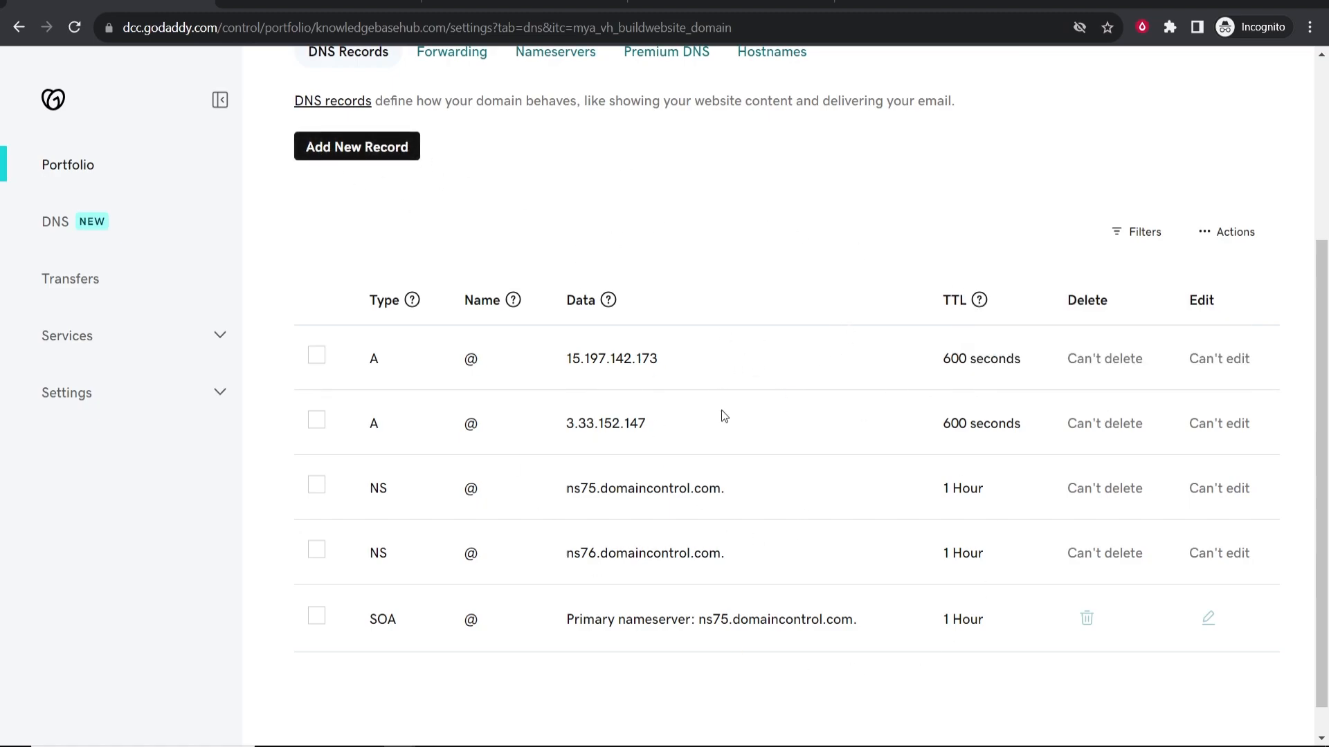
Step: Start a new DNS record and set its type to CNAME
{"action": "left_click", "coordinate": [368, 145]}
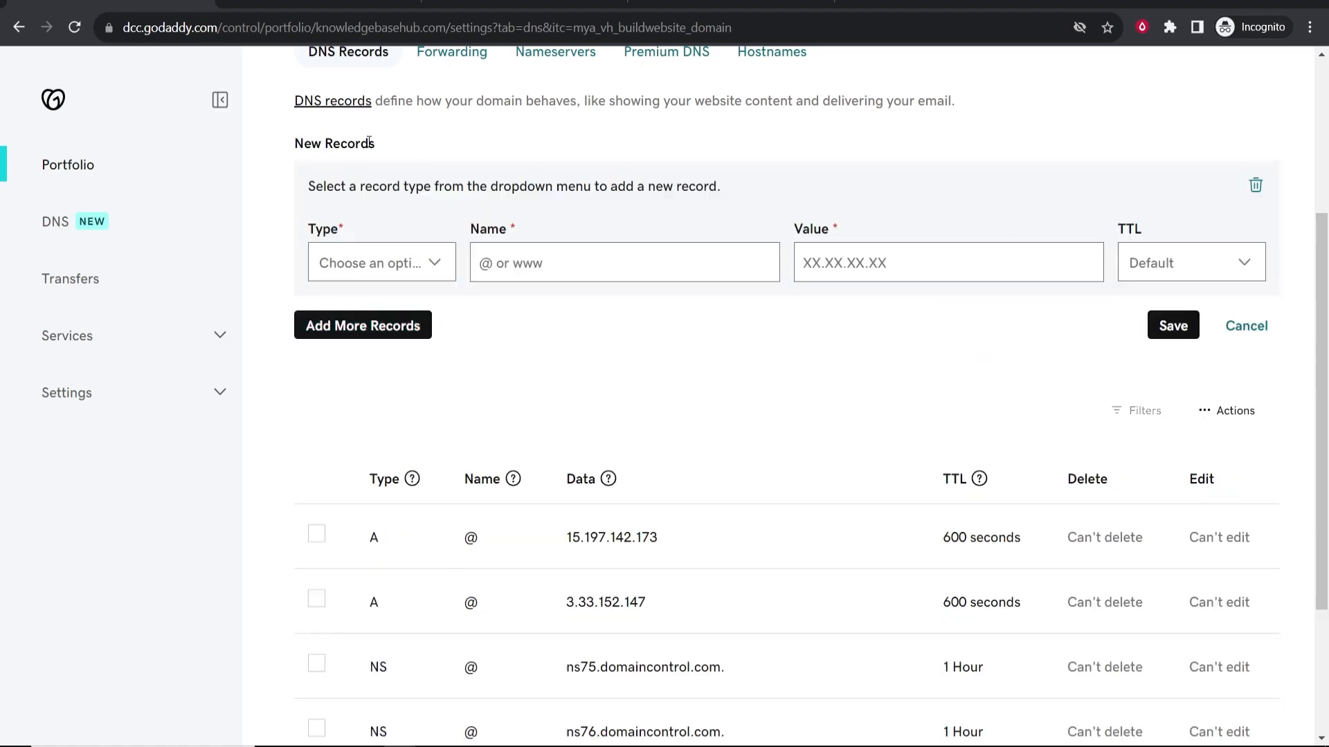
{"action": "left_click", "coordinate": [389, 275]}
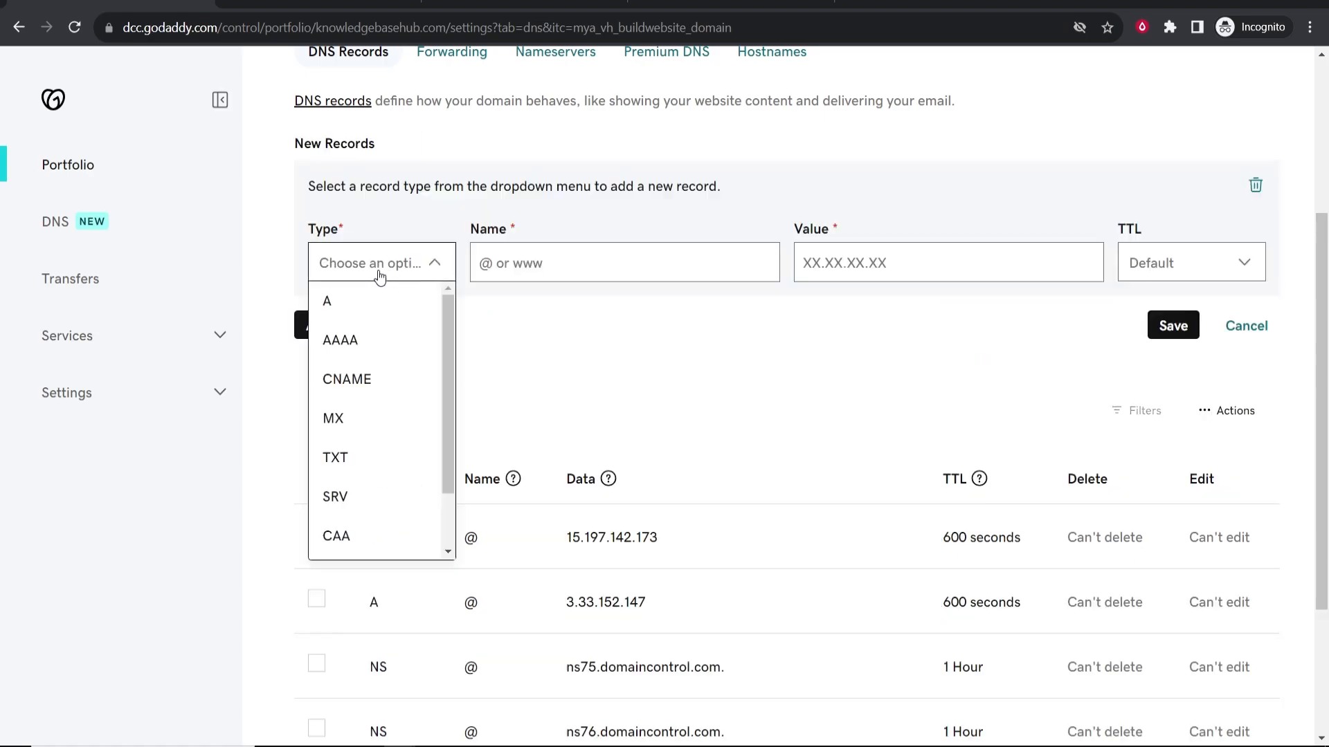
{"action": "left_click", "coordinate": [342, 392]}
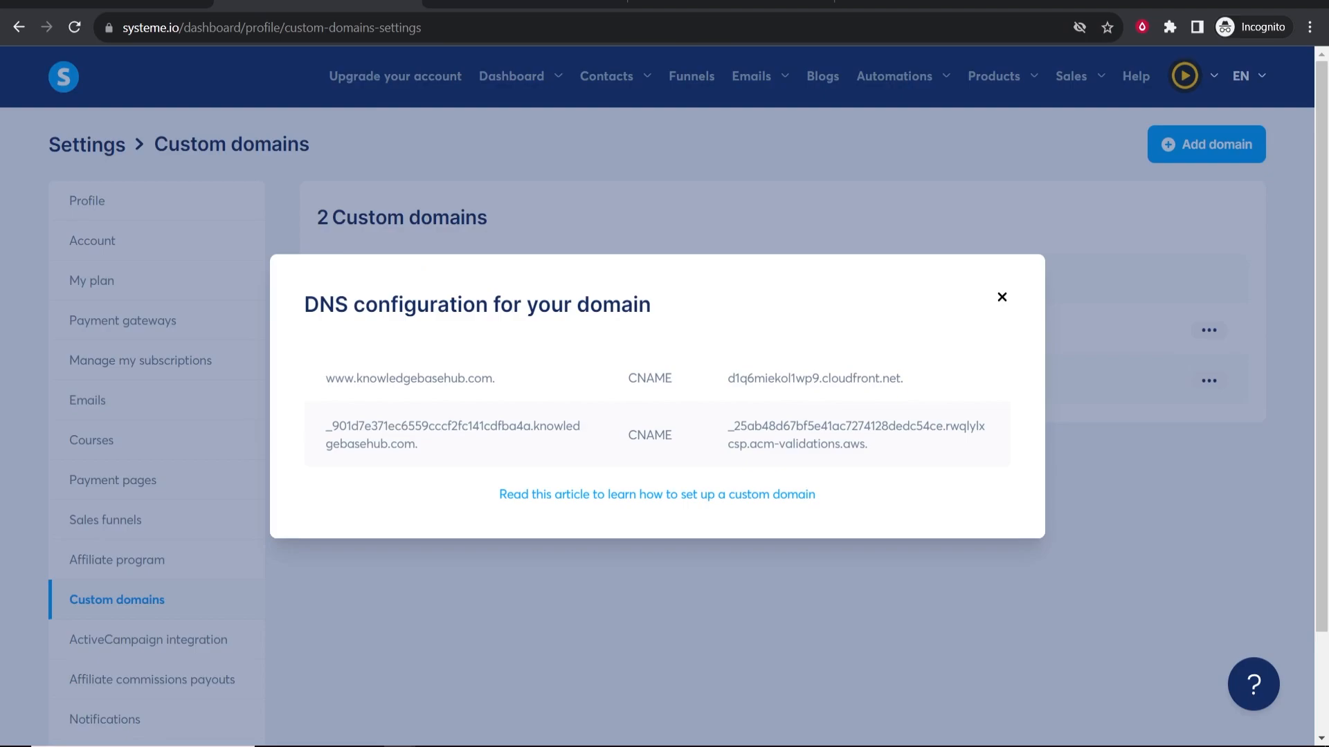
Step: Copy www from the first entry of systeme.io's DNS configuration and paste it as the new GoDaddy record's name
{"action": "left_click_drag", "start_coordinate": [628, 378], "coordinate": [688, 385]}
{"action": "left_click", "coordinate": [647, 384]}
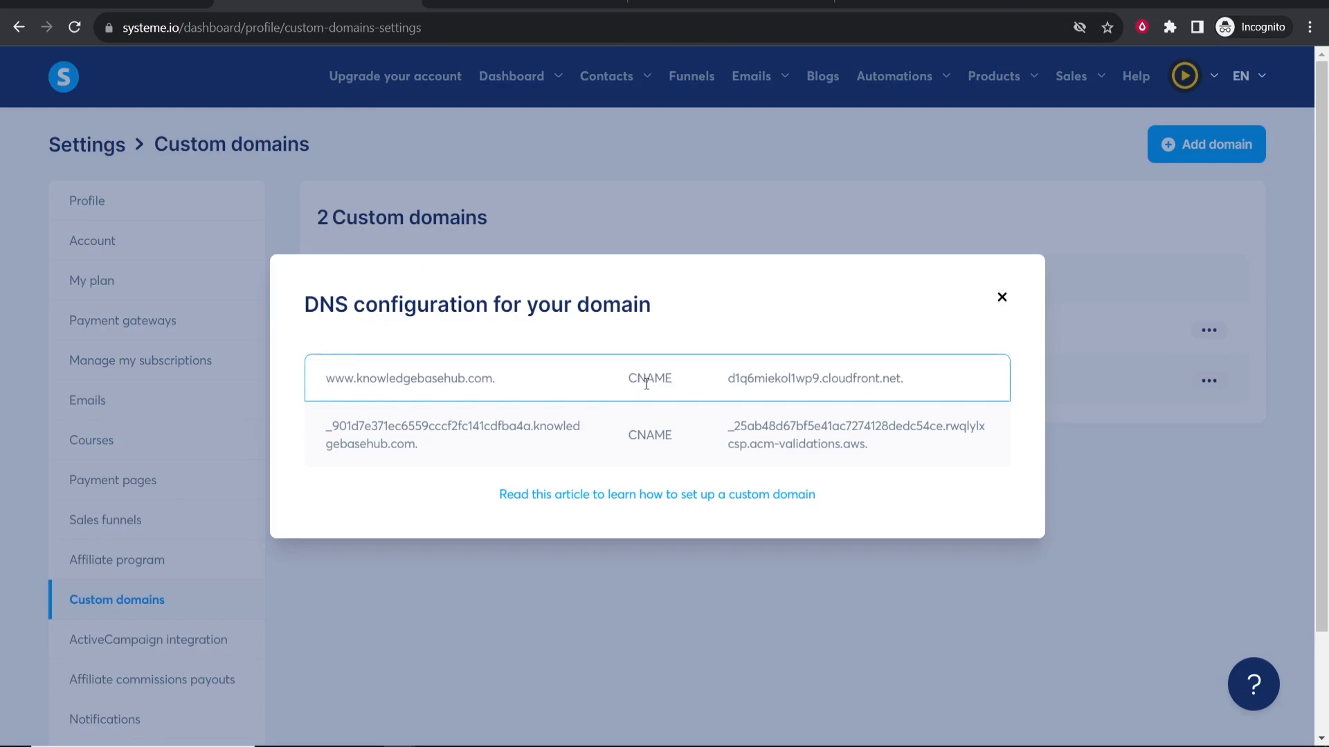
{"action": "left_click_drag", "start_coordinate": [327, 378], "coordinate": [353, 380]}
{"action": "right_click", "coordinate": [339, 377]}
{"action": "left_click", "coordinate": [353, 386]}
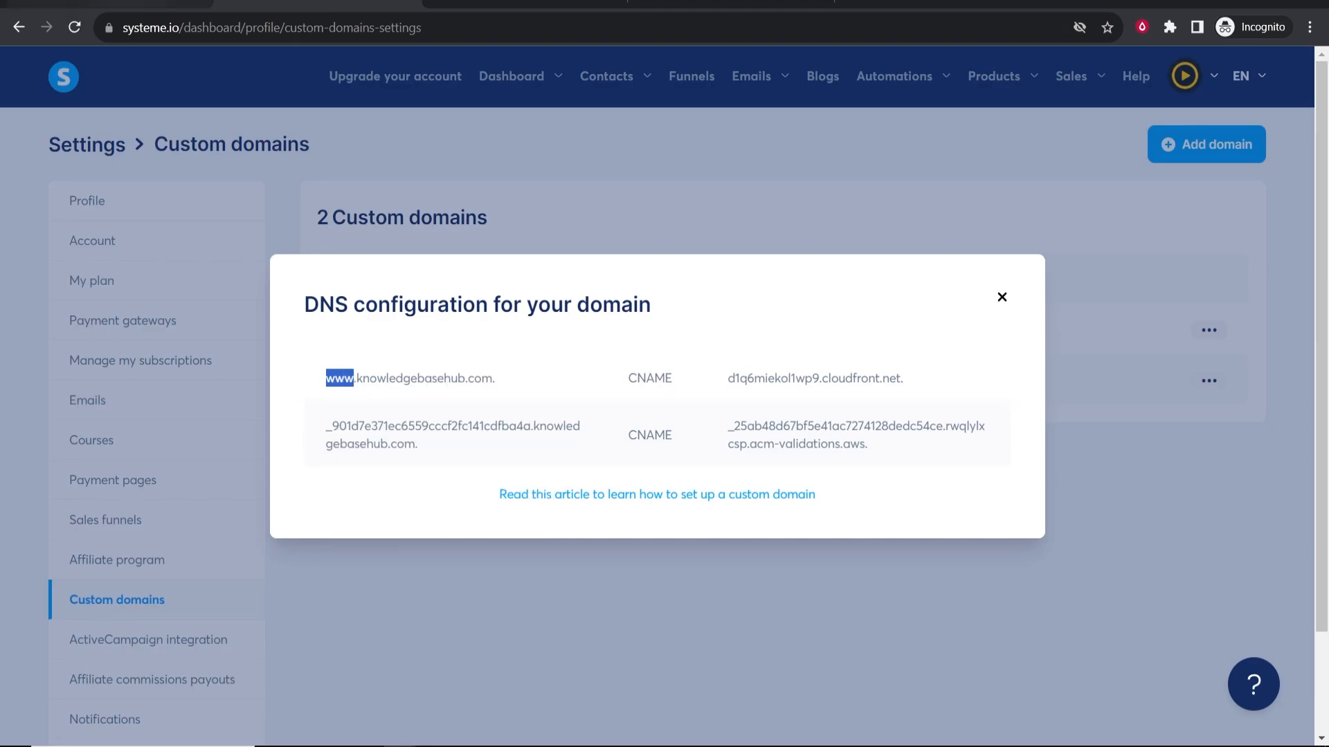
{"action": "left_click", "coordinate": [181, 2]}
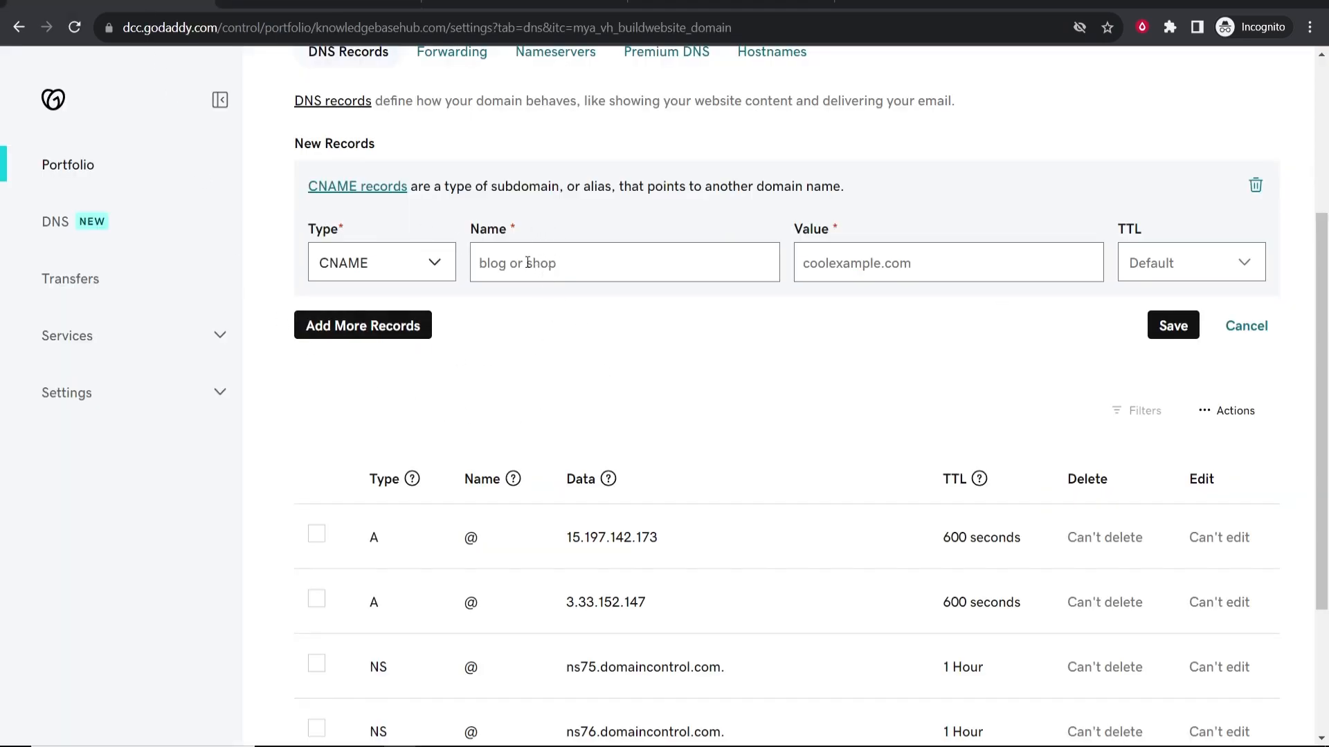
{"action": "right_click", "coordinate": [566, 267]}
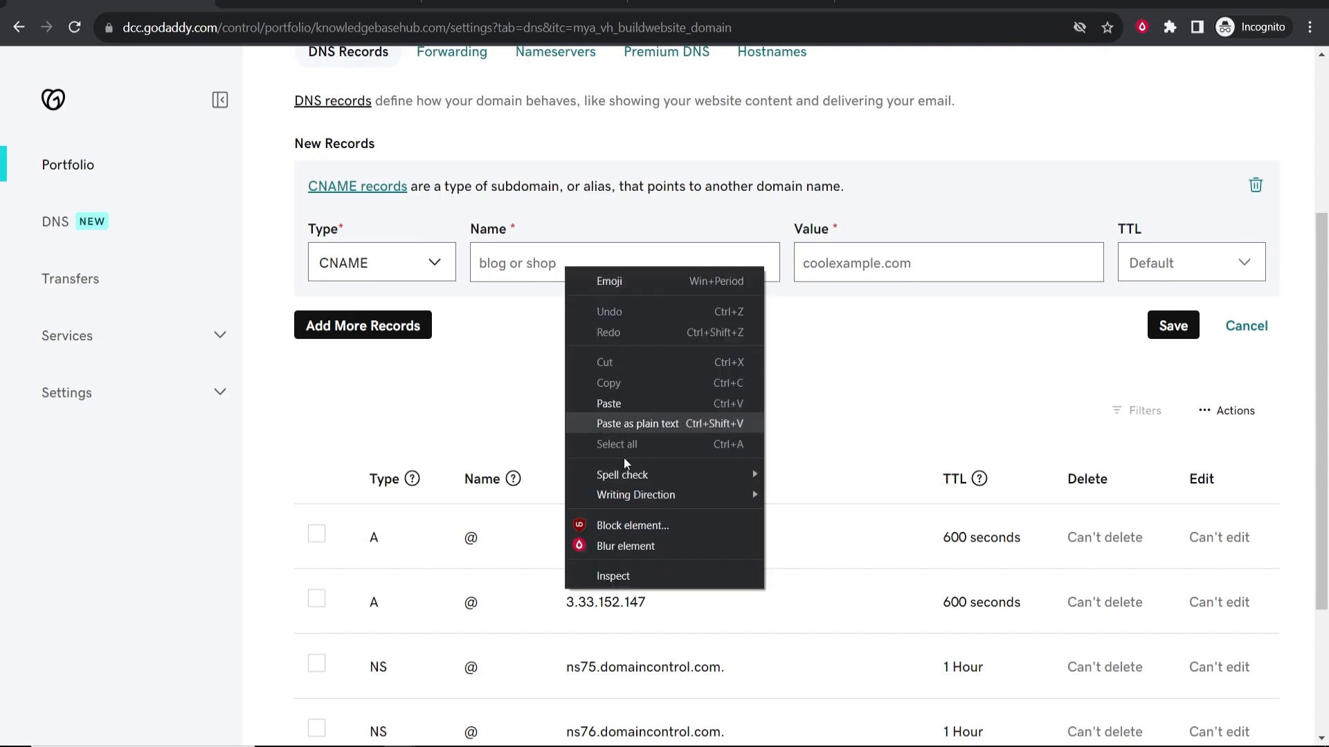
{"action": "left_click", "coordinate": [614, 401]}
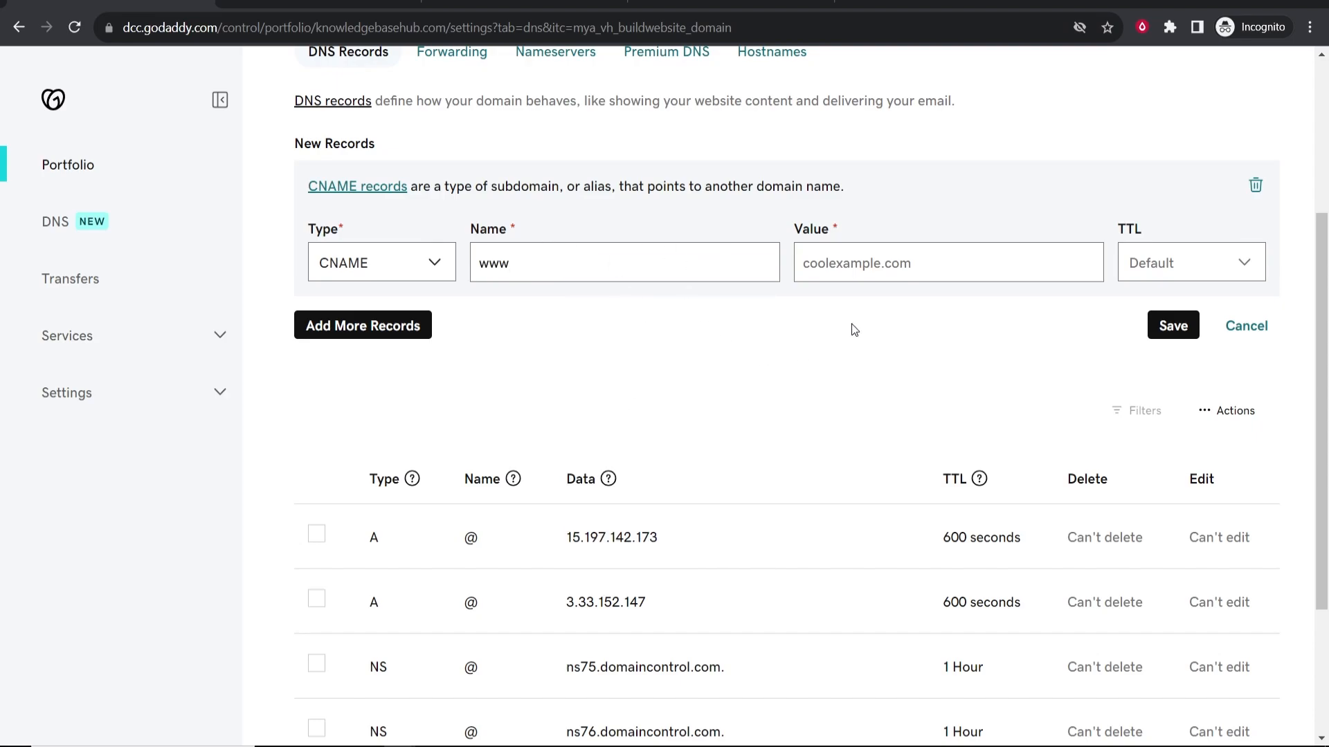
Step: Copy the first entry's target d1q6miekol1wp9.cloudfront.net. from systeme.io and paste it as the GoDaddy record's value
{"action": "left_click", "coordinate": [318, 3]}
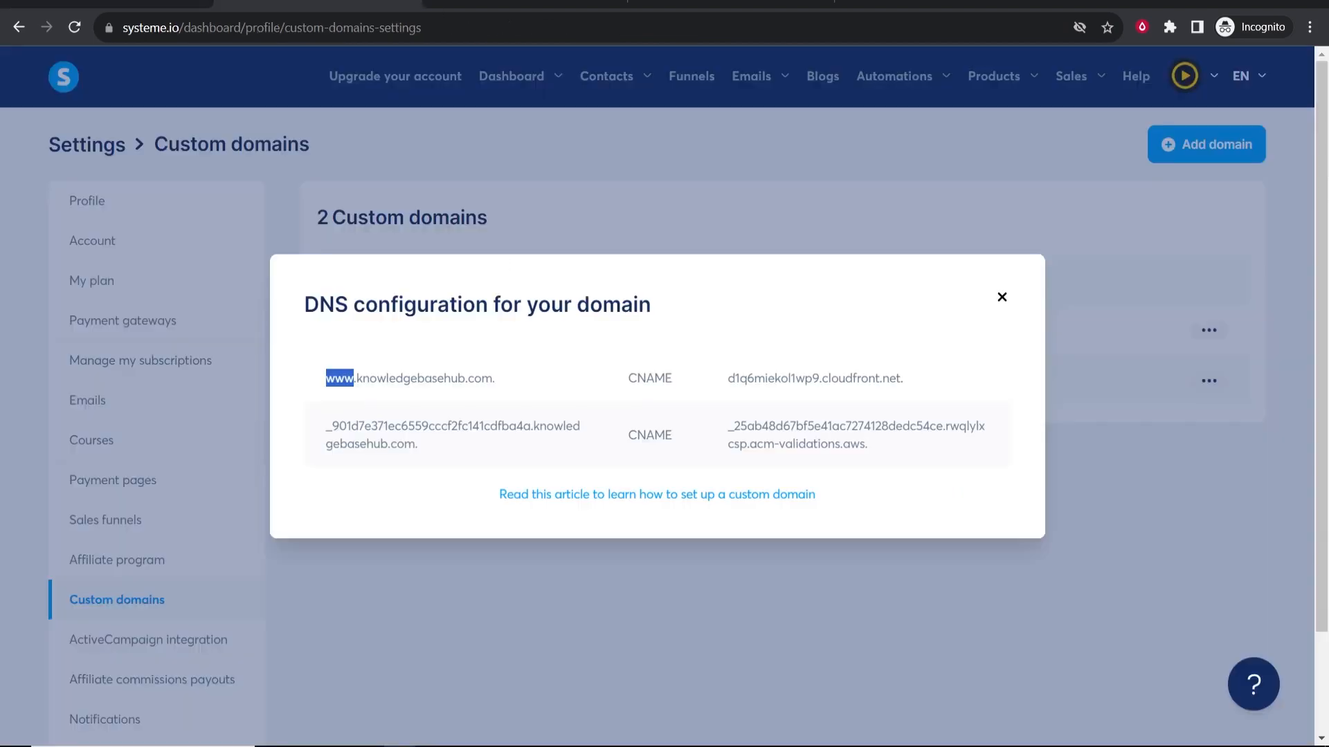
{"action": "left_click_drag", "start_coordinate": [923, 380], "coordinate": [729, 381]}
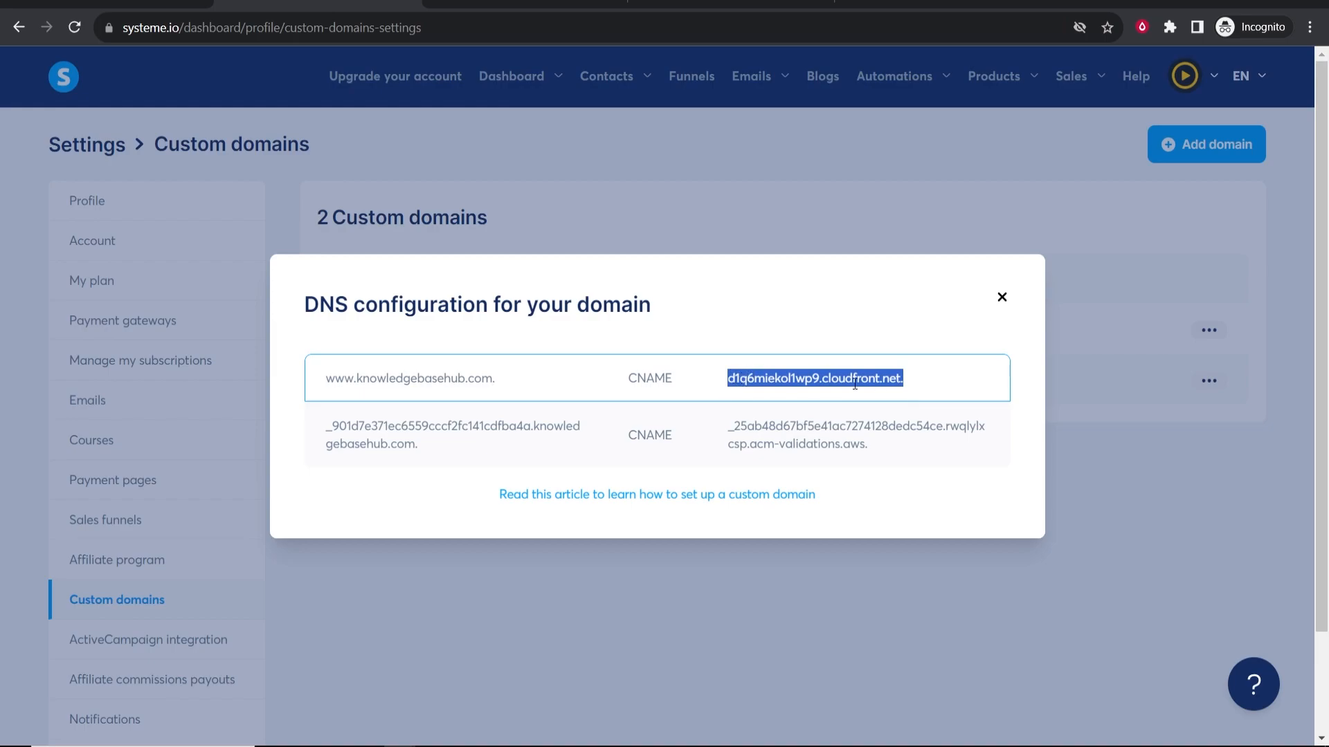
{"action": "right_click", "coordinate": [827, 380]}
{"action": "left_click", "coordinate": [883, 392]}
{"action": "key", "text": "alt+Tab"}
{"action": "right_click", "coordinate": [851, 261]}
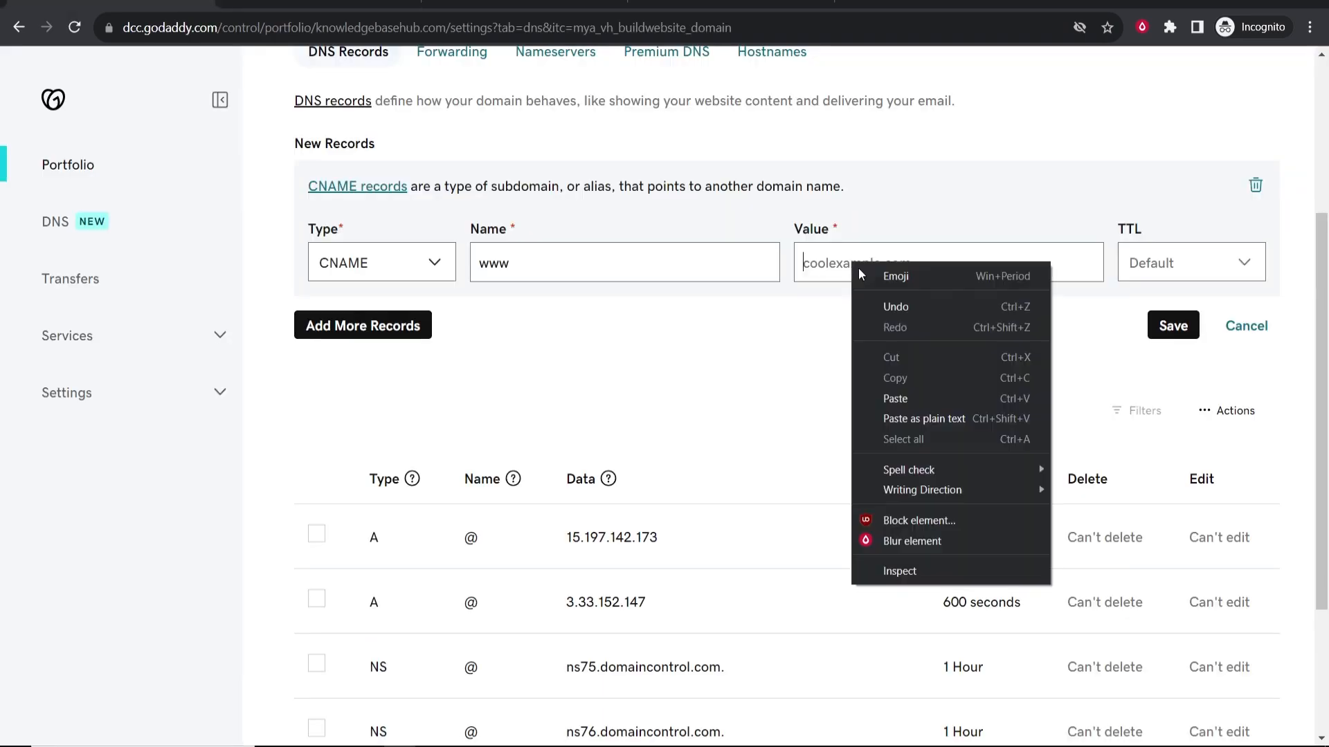
{"action": "left_click", "coordinate": [886, 398]}
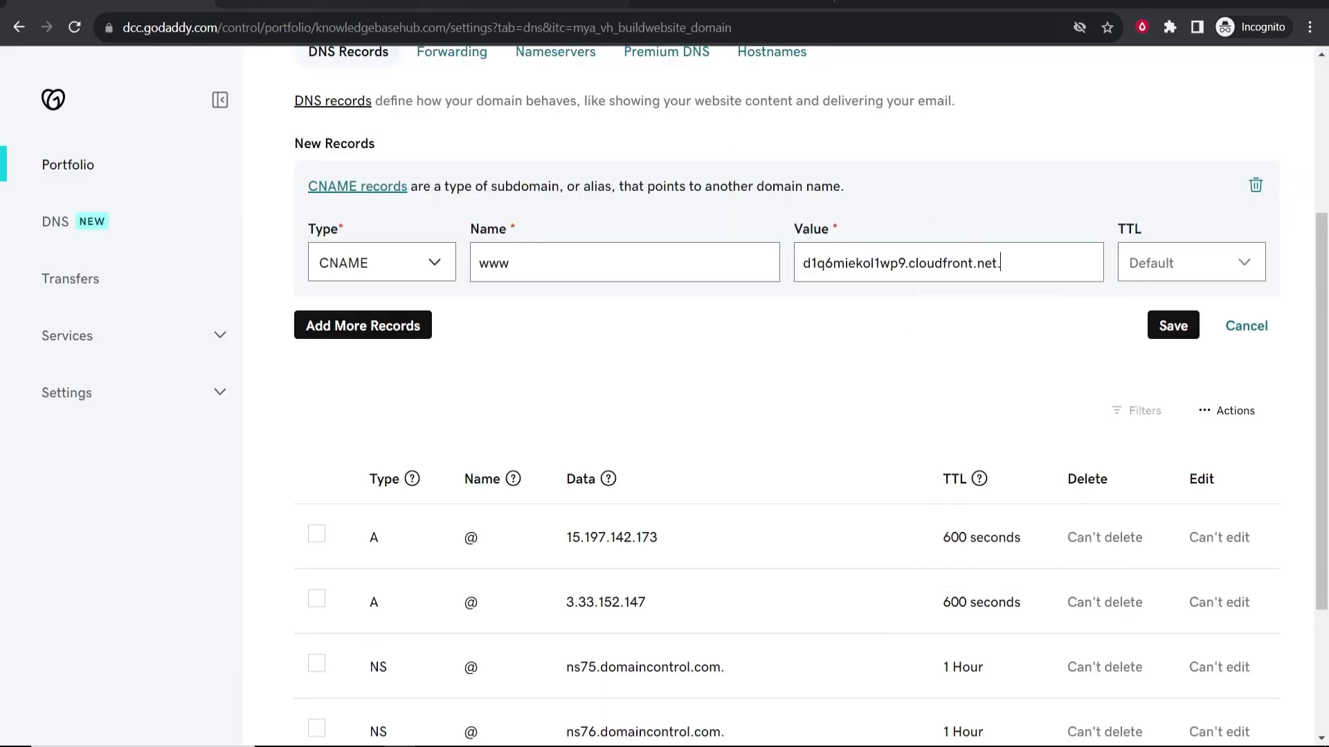
Step: Check the www record's value against systeme.io's first entry and save the CNAME record in GoDaddy with the default TTL
{"action": "key", "text": "alt+Tab"}
{"action": "left_click_drag", "start_coordinate": [727, 379], "coordinate": [902, 379]}
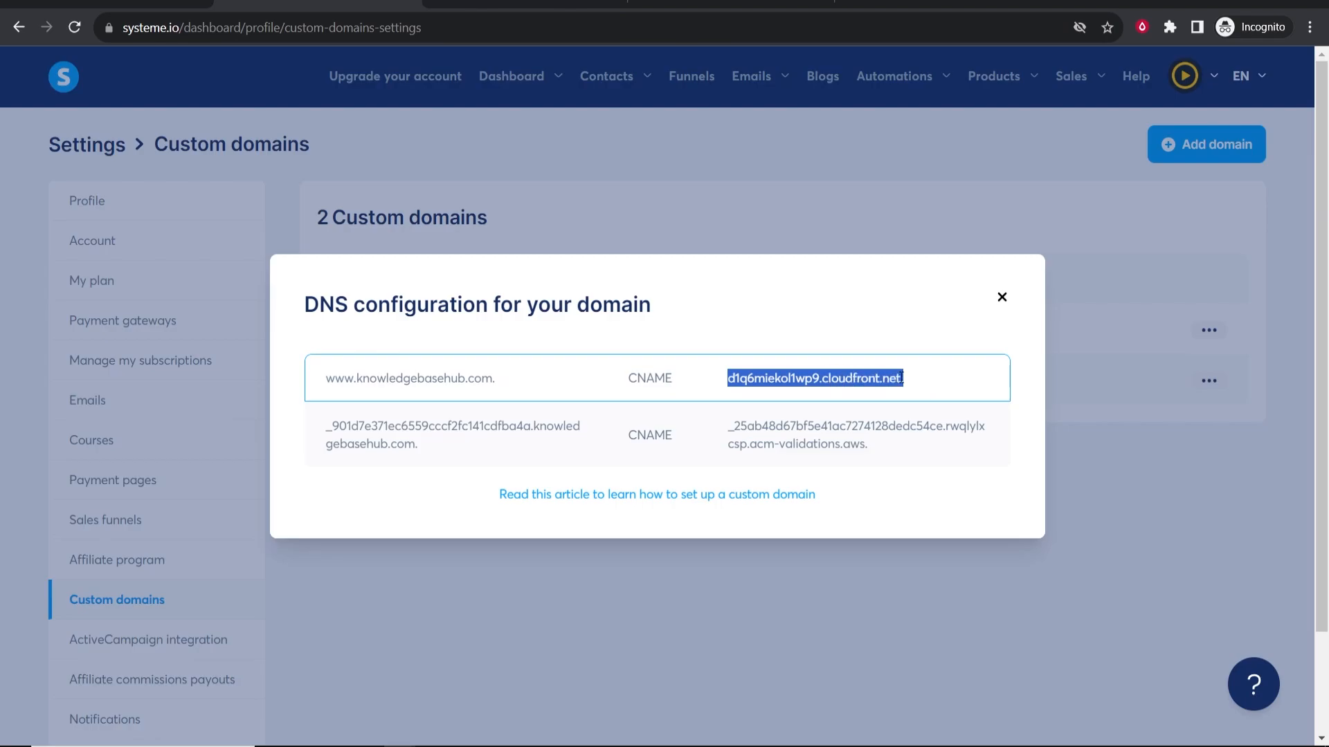
{"action": "key", "text": "alt+Tab"}
{"action": "left_click", "coordinate": [1162, 264]}
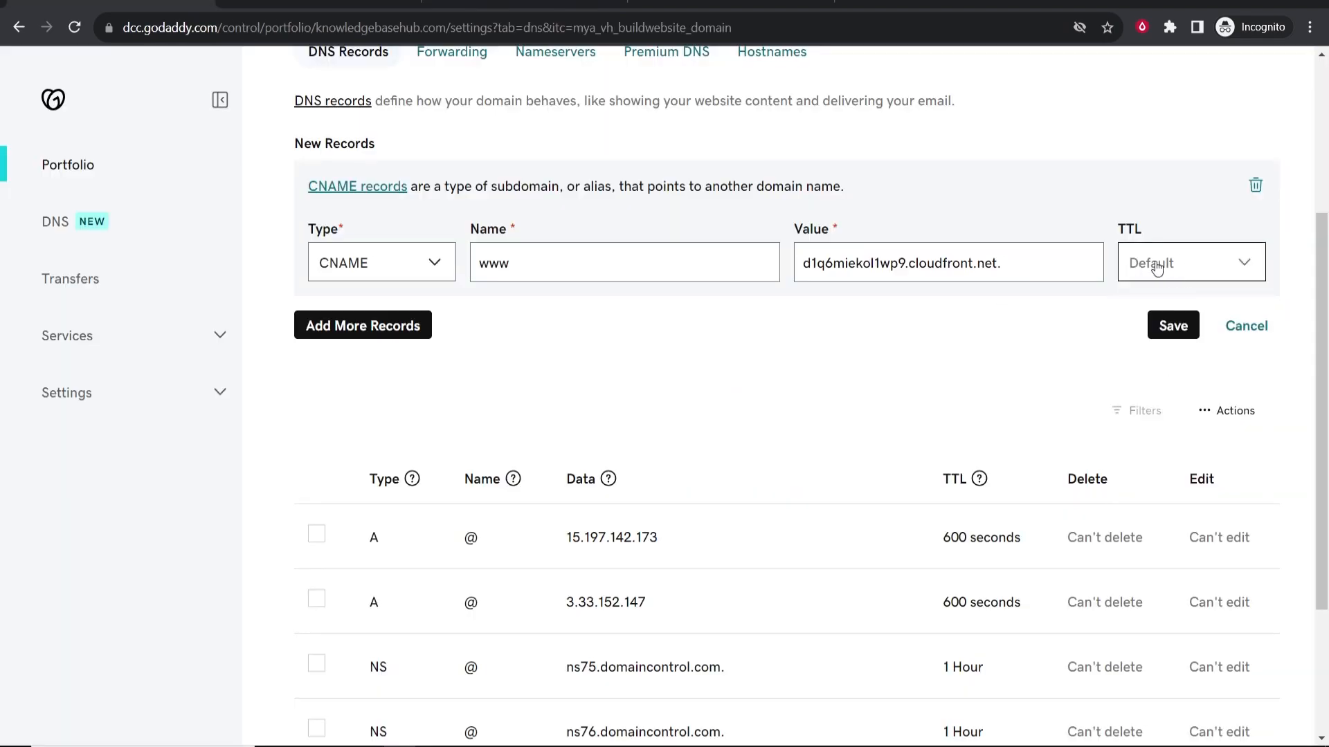
{"action": "left_click", "coordinate": [1171, 326]}
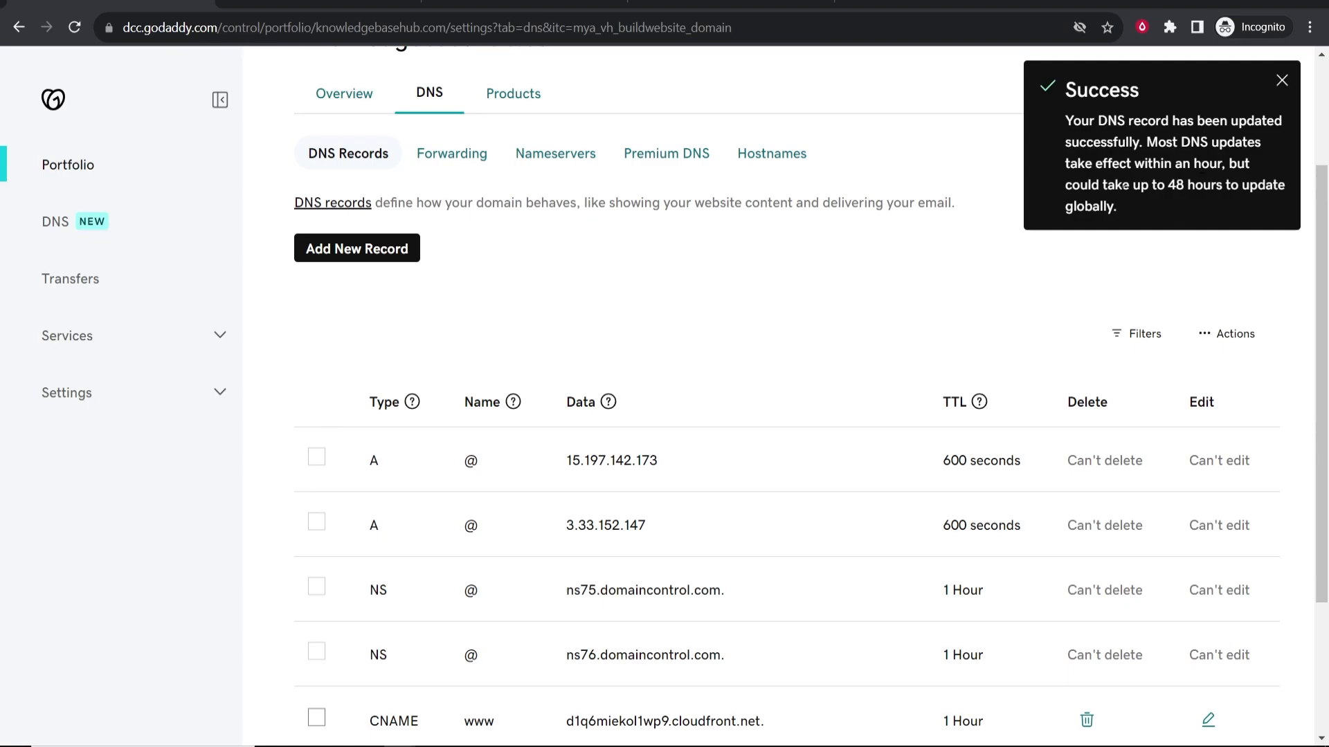
{"action": "left_click_drag", "start_coordinate": [1172, 185], "coordinate": [1285, 185]}
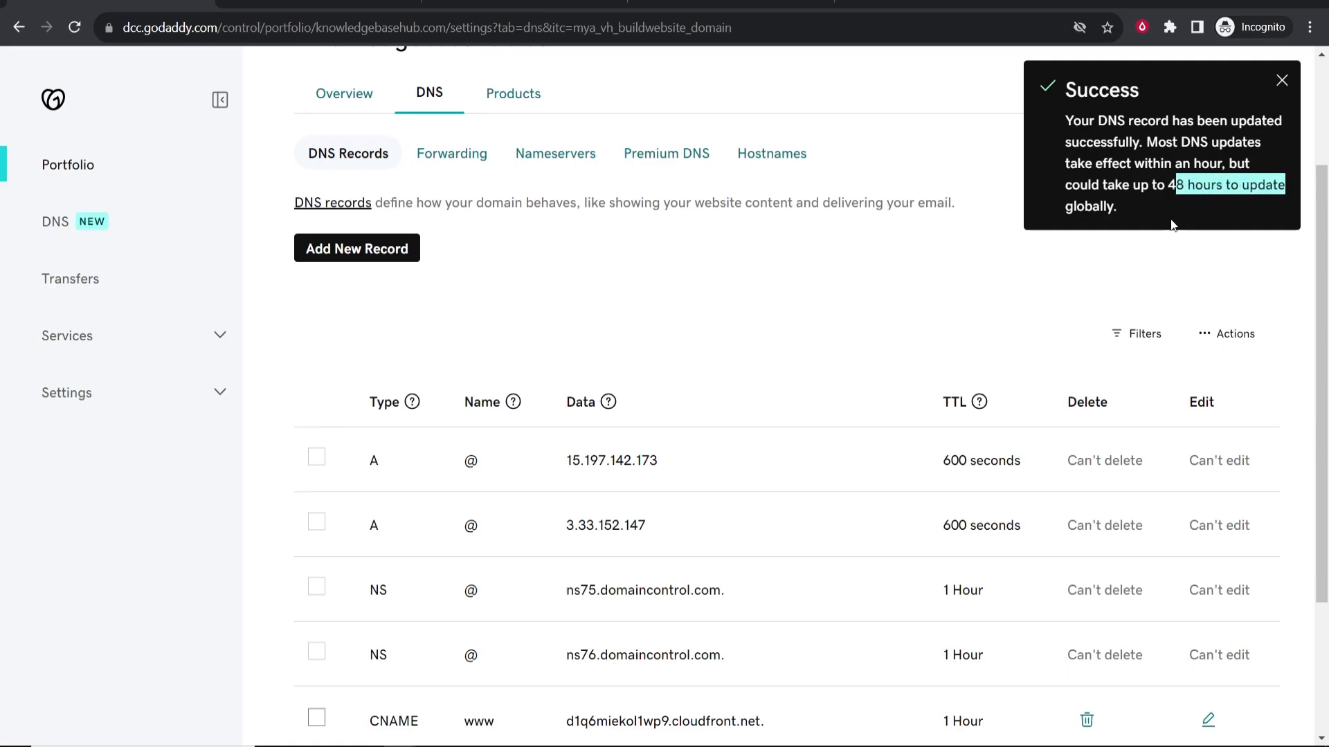
Step: Start another new DNS record and set its type to CNAME
{"action": "left_click", "coordinate": [332, 256]}
{"action": "left_click", "coordinate": [366, 367]}
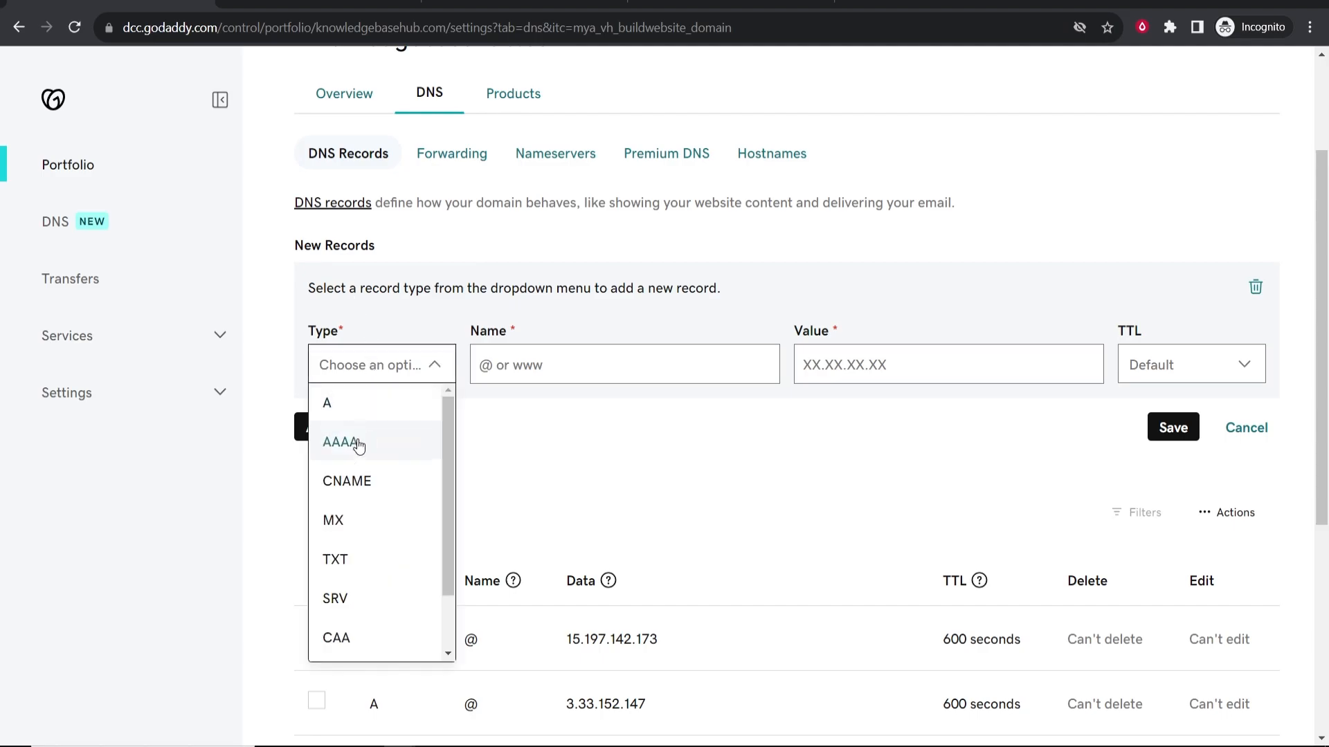
{"action": "left_click", "coordinate": [352, 480]}
Step: Copy the second entry's name, without the domain, from systeme.io's DNS configuration and paste it as the new GoDaddy record's name
{"action": "left_click", "coordinate": [371, 3]}
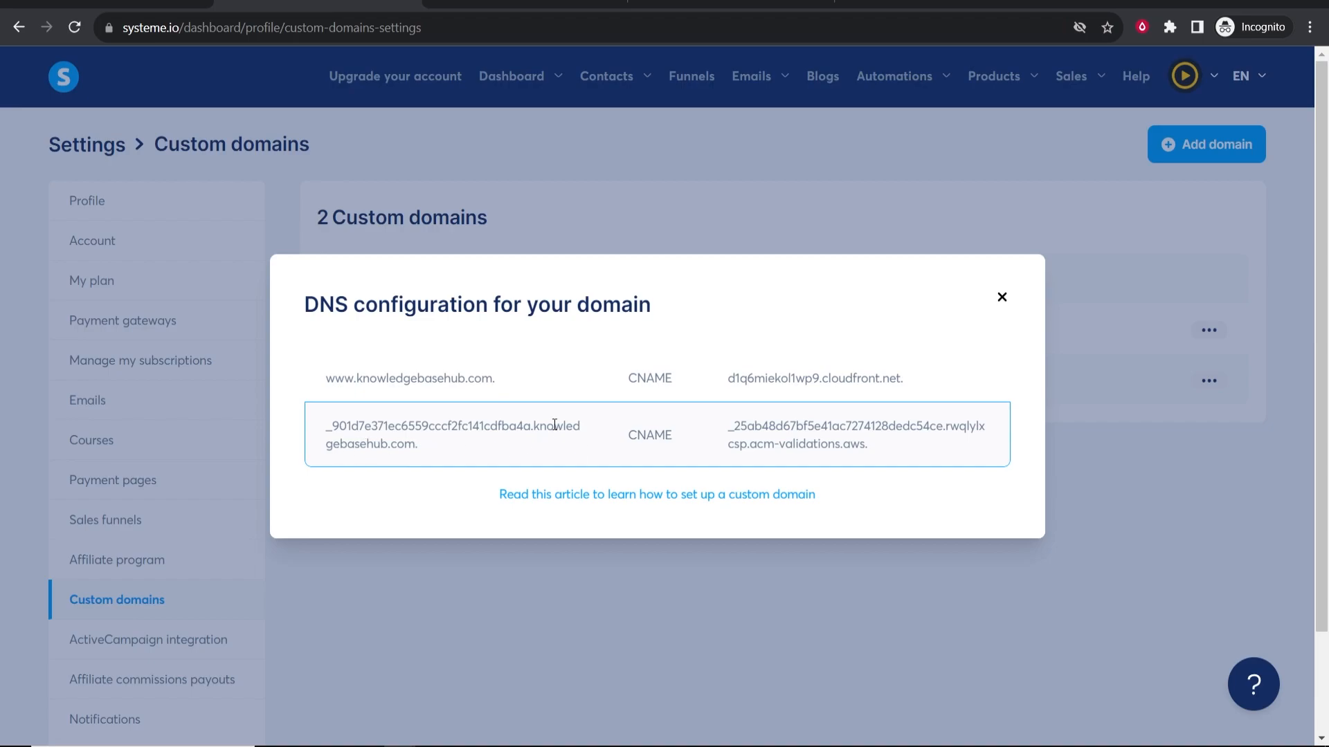
{"action": "left_click_drag", "start_coordinate": [326, 426], "coordinate": [535, 424]}
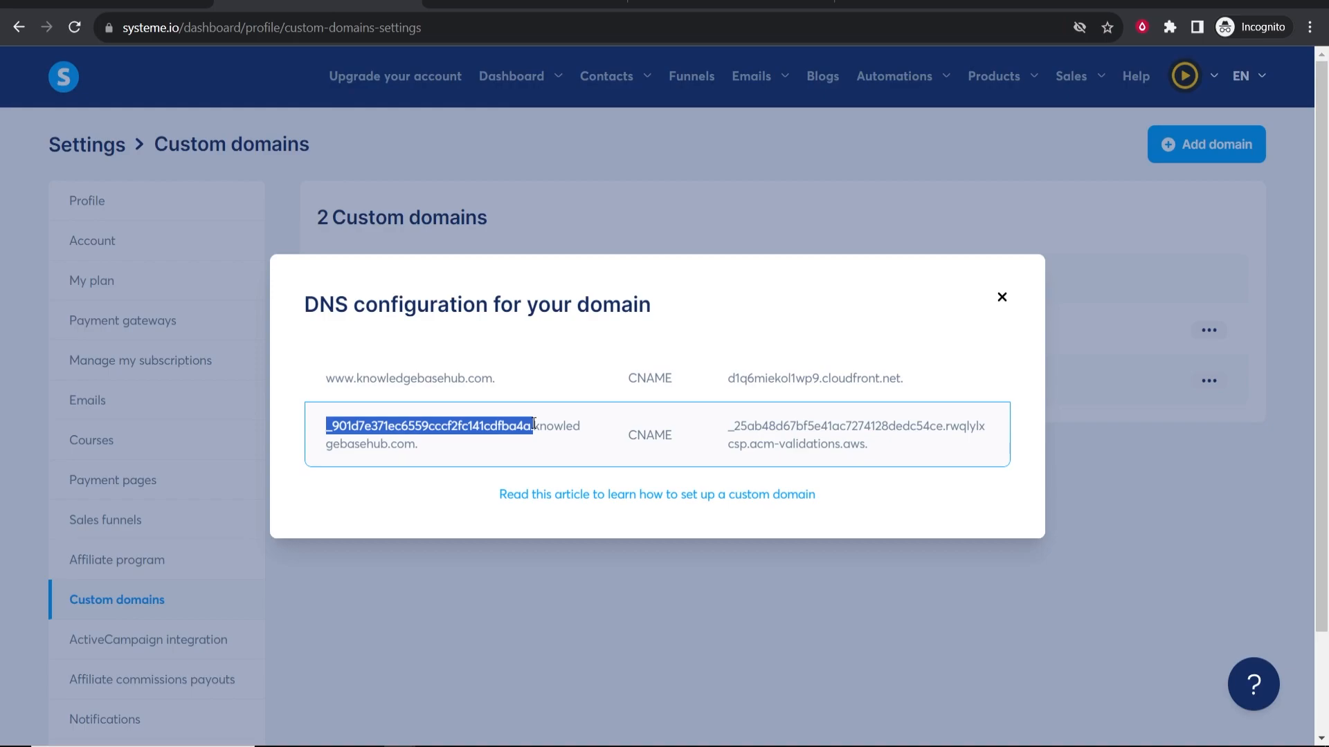
{"action": "left_click", "coordinate": [414, 440]}
{"action": "left_click_drag", "start_coordinate": [320, 427], "coordinate": [531, 421]}
{"action": "right_click", "coordinate": [523, 426]}
{"action": "left_click", "coordinate": [536, 434]}
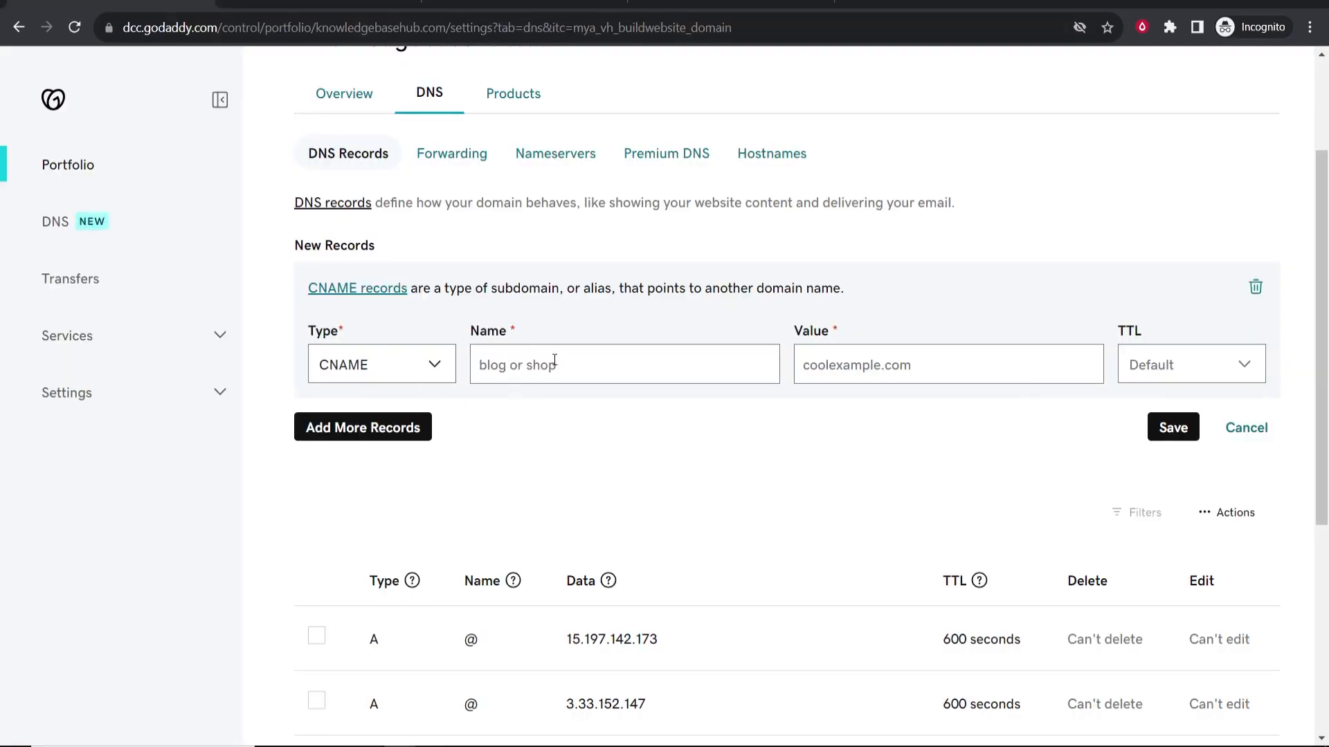
{"action": "right_click", "coordinate": [533, 361]}
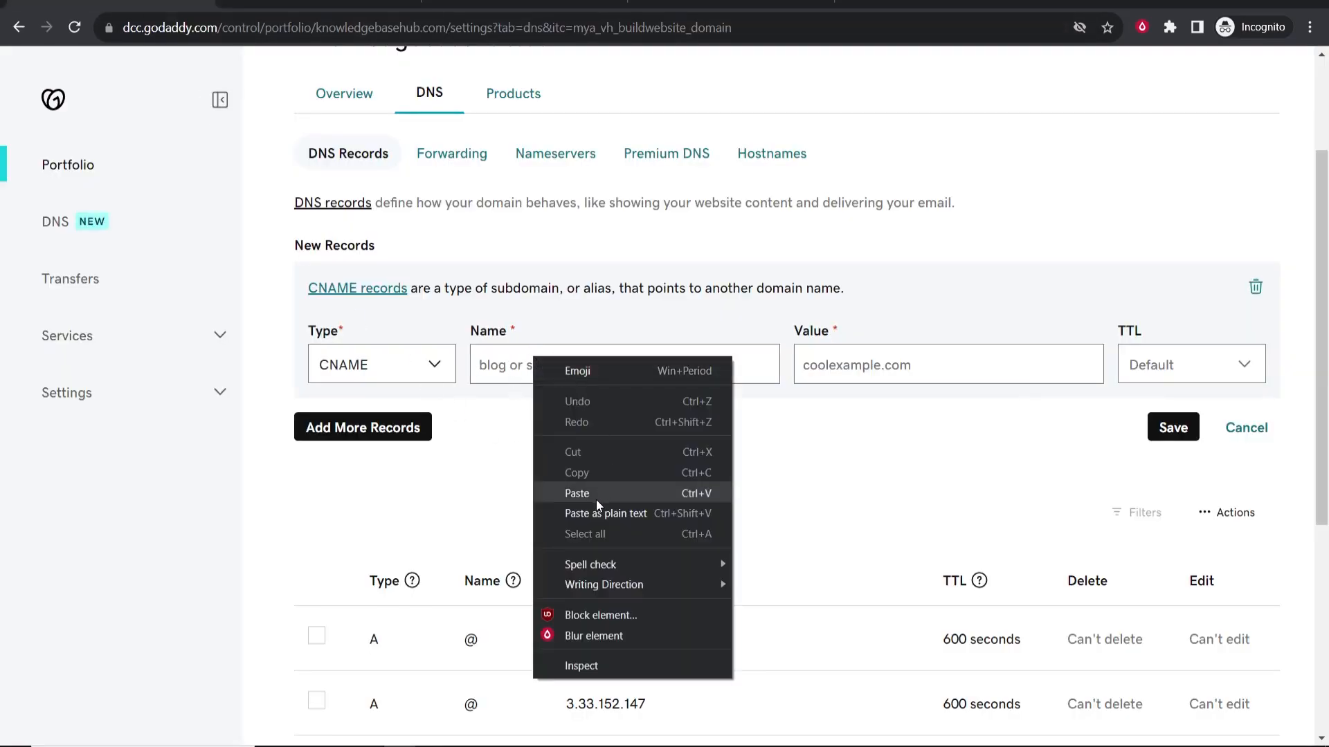
{"action": "left_click", "coordinate": [578, 497]}
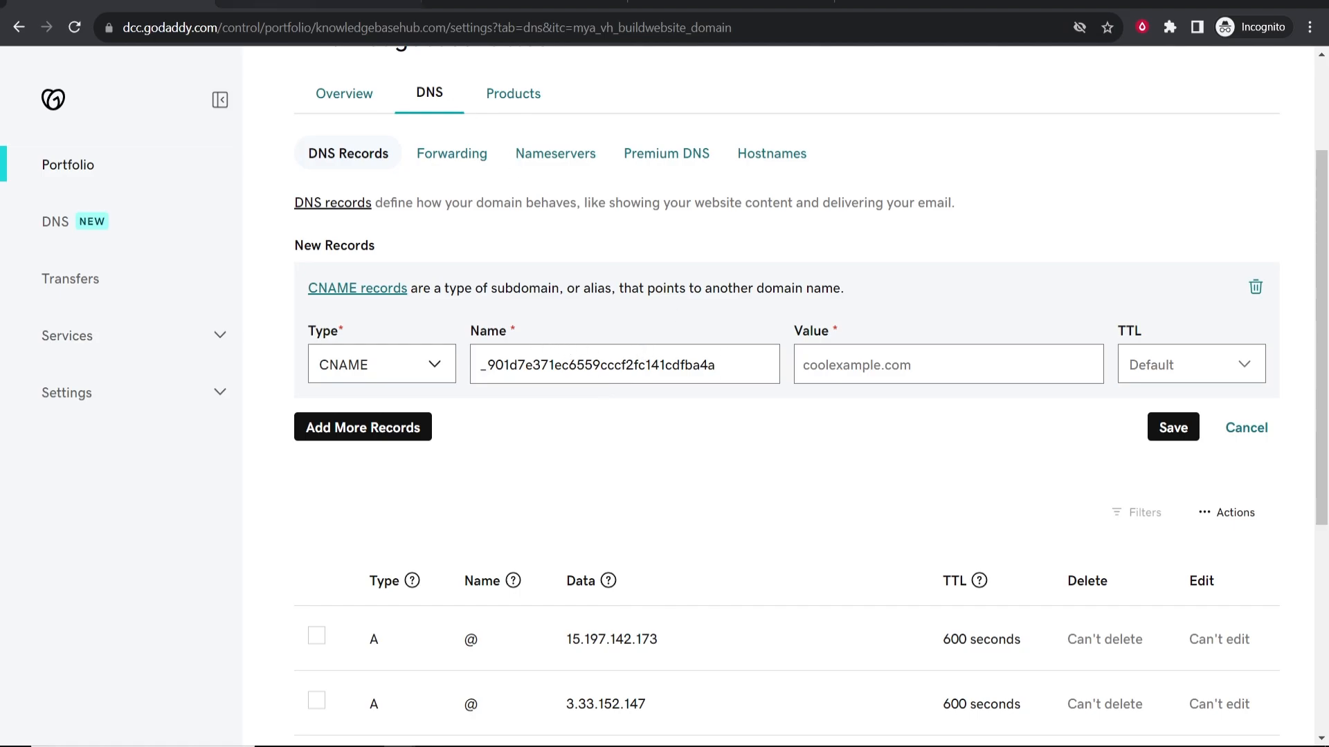
Step: Copy the second entry's acm-validations.aws. target from systeme.io, paste it as the GoDaddy record's value, and save the record
{"action": "left_click", "coordinate": [275, 1]}
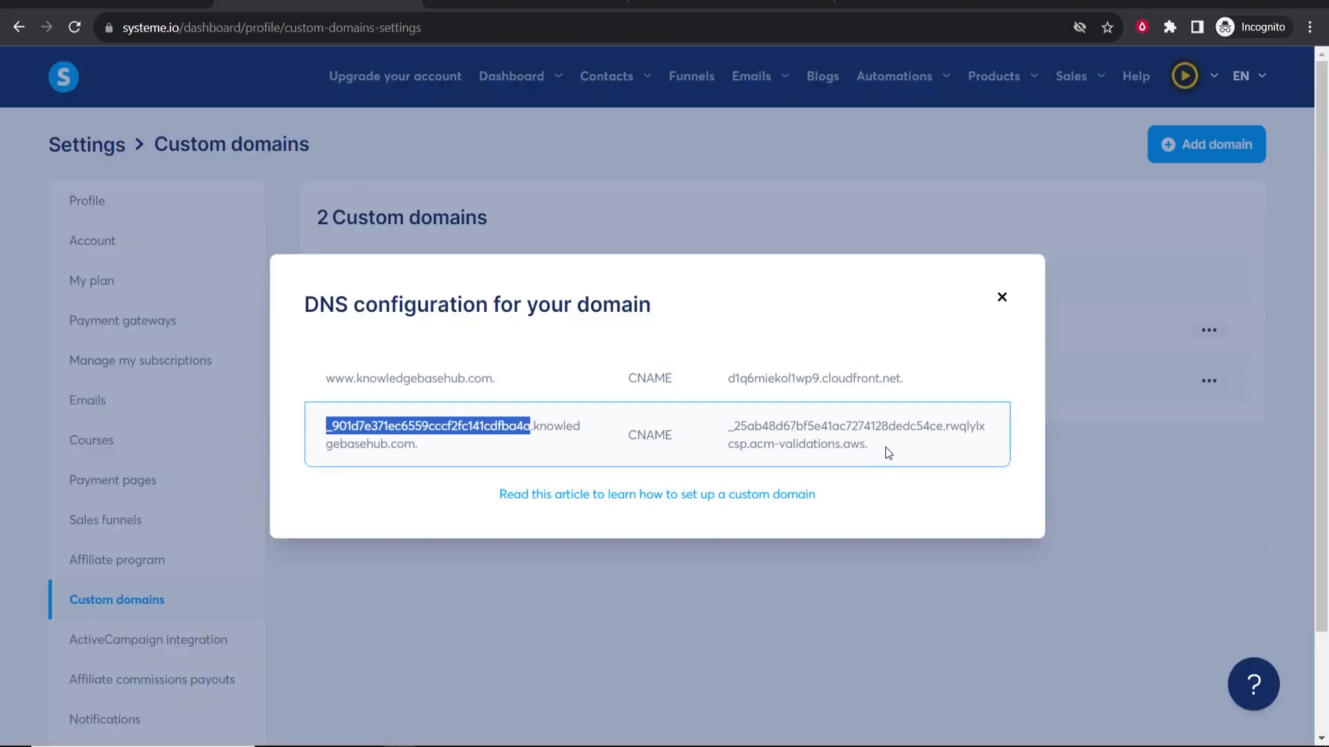
{"action": "left_click_drag", "start_coordinate": [888, 454], "coordinate": [732, 423]}
{"action": "right_click", "coordinate": [765, 430]}
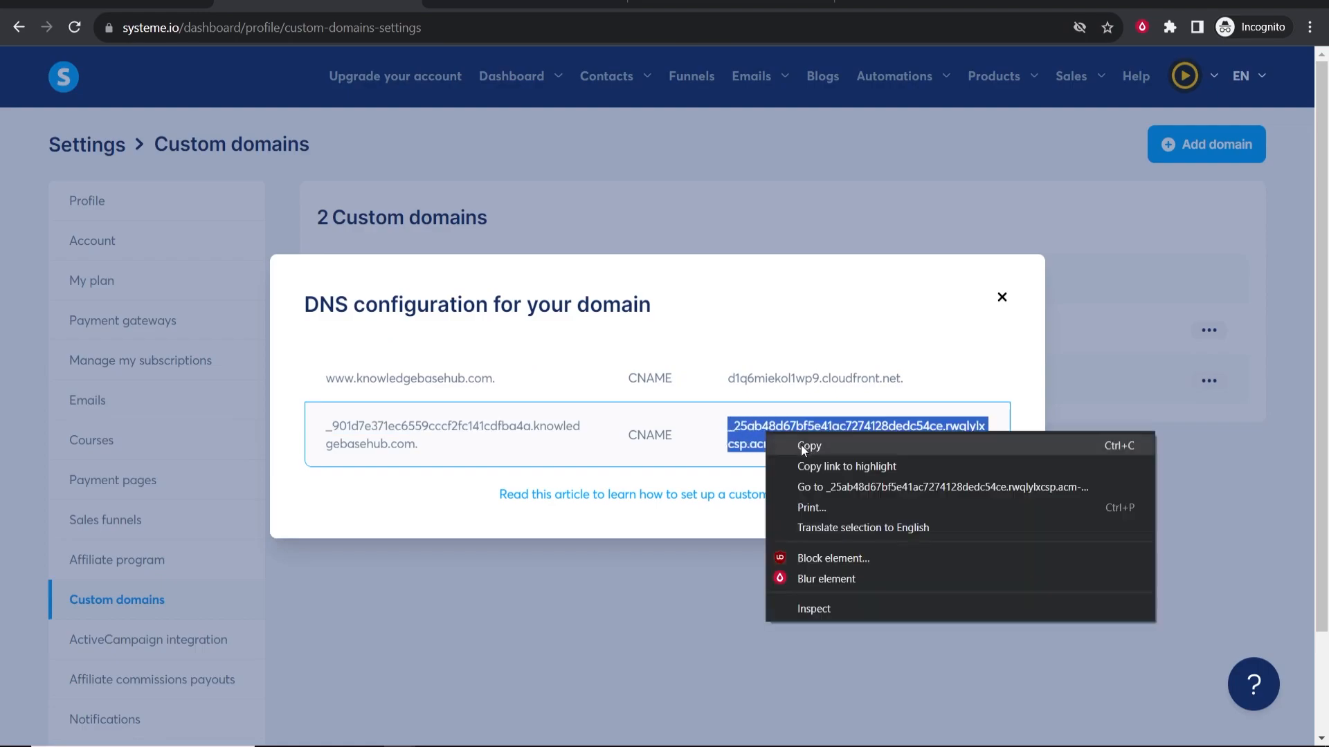
{"action": "left_click", "coordinate": [802, 446]}
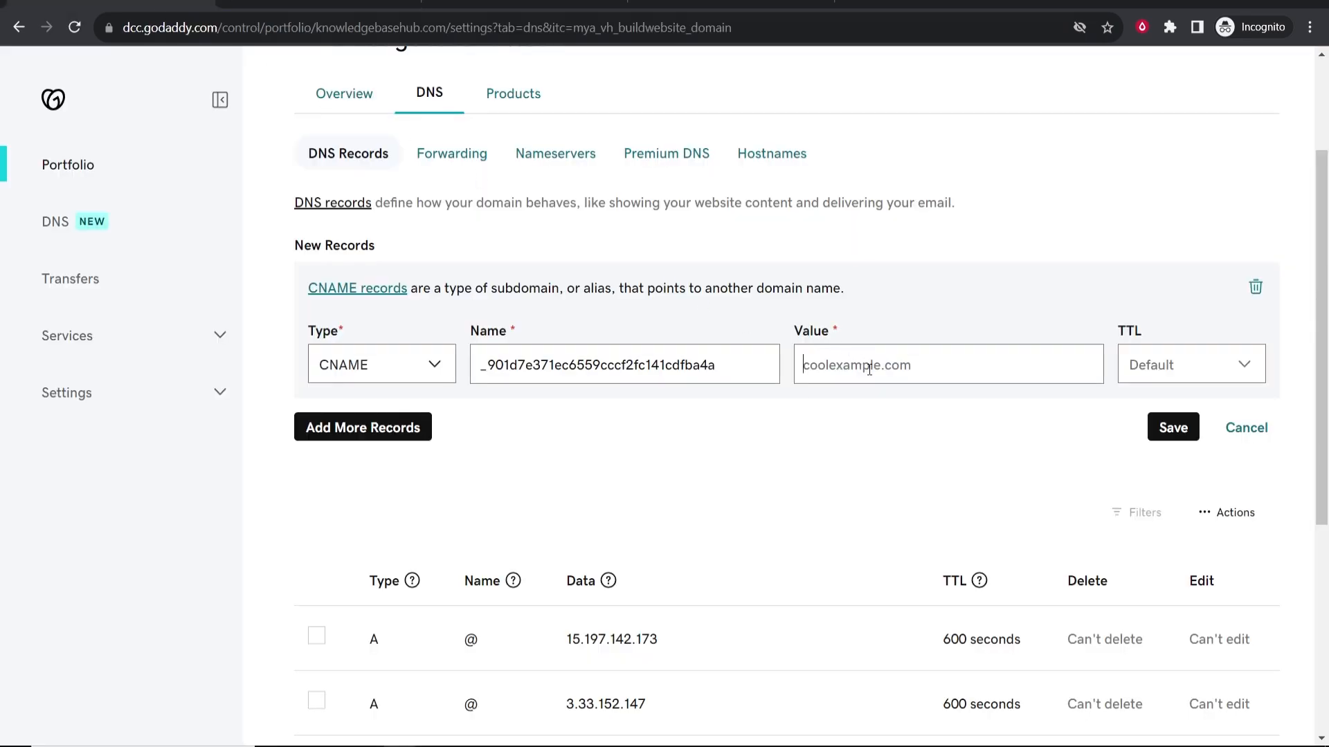
{"action": "right_click", "coordinate": [870, 370]}
{"action": "left_click", "coordinate": [908, 509]}
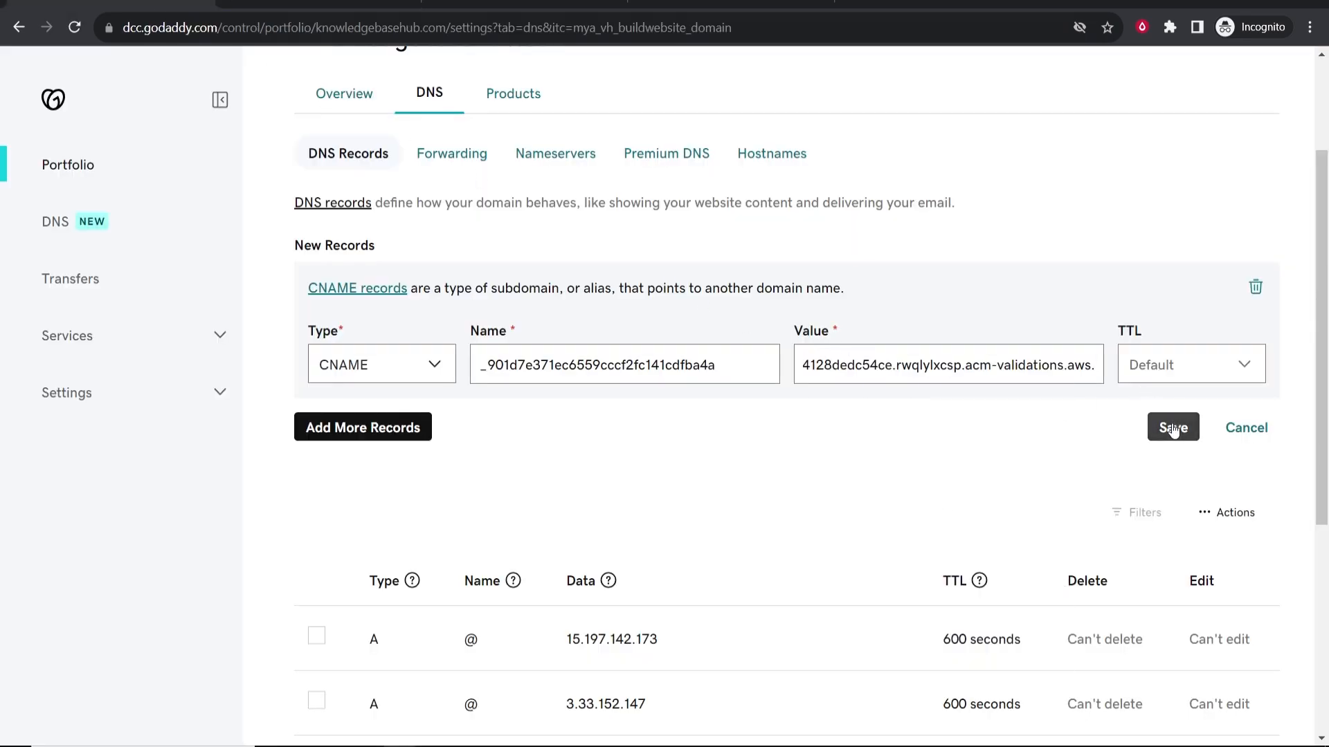
{"action": "left_click", "coordinate": [1173, 429]}
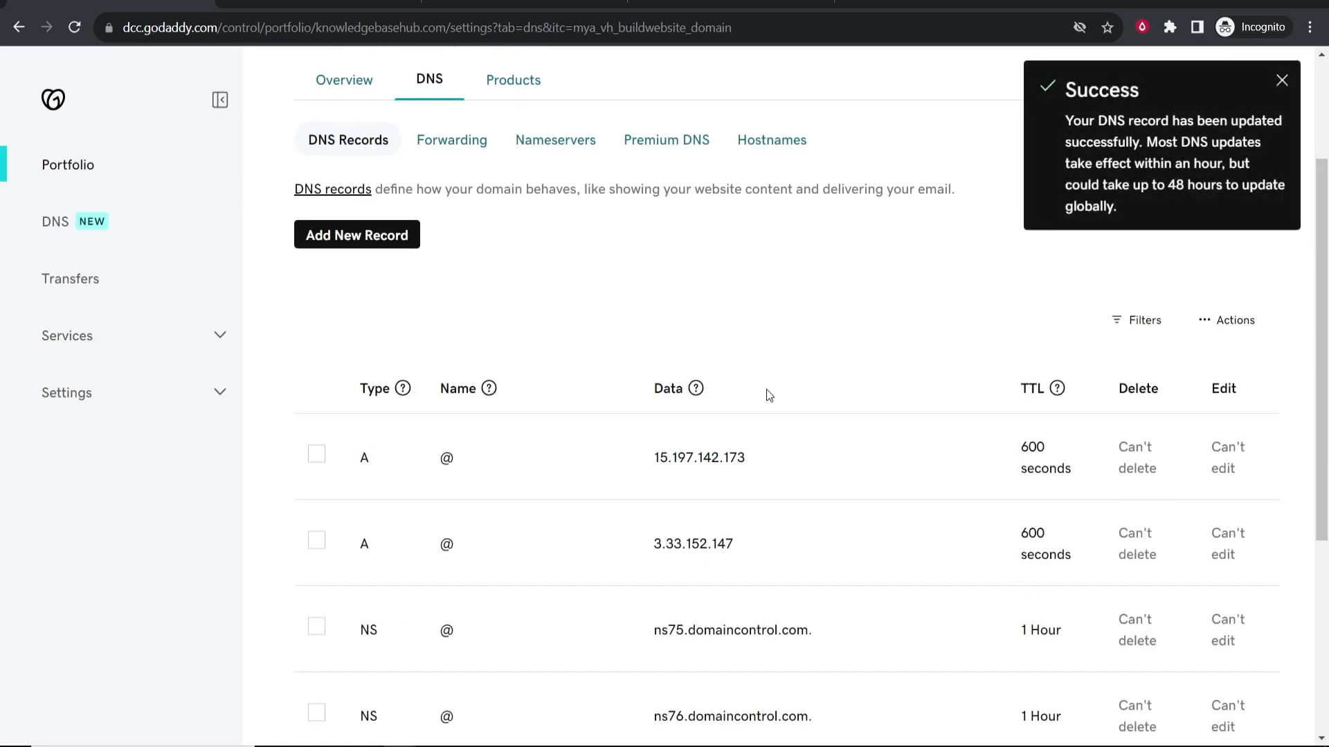
{"action": "scroll", "coordinate": [706, 409], "scroll_direction": "down", "scroll_amount": 5}
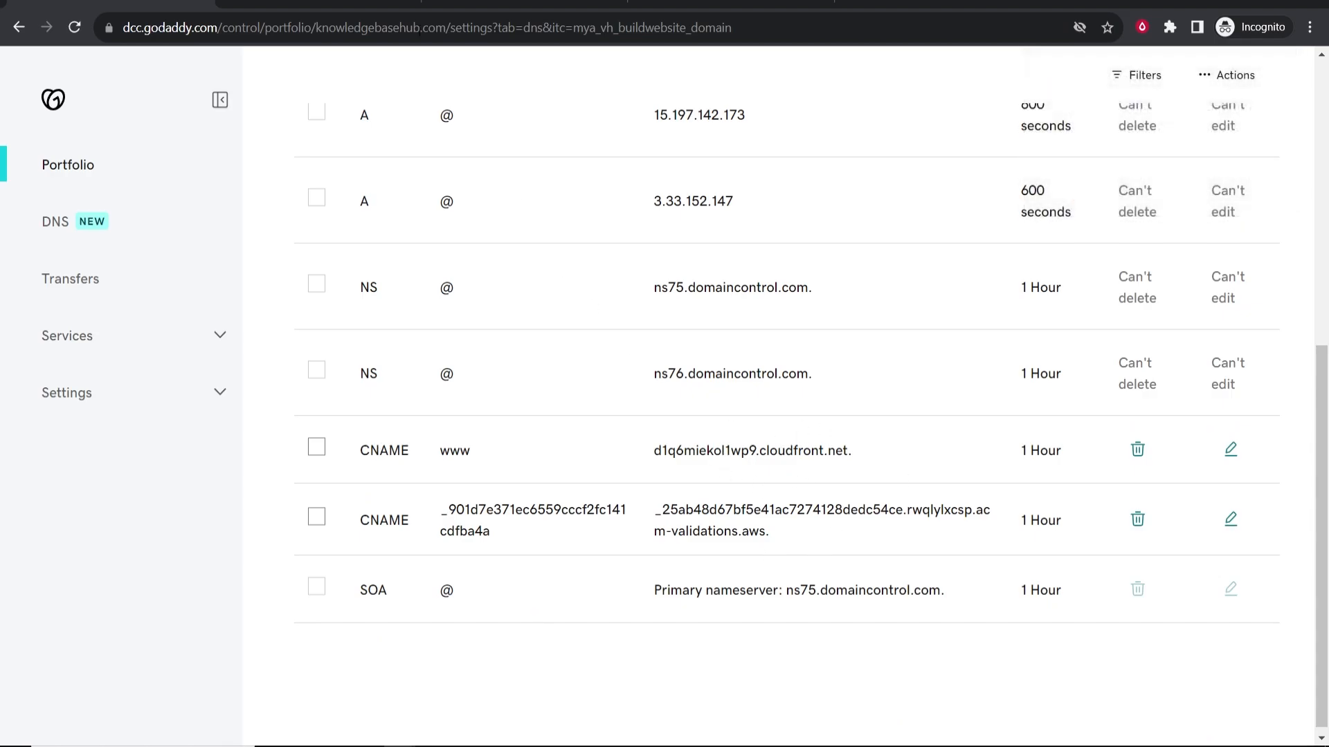
{"action": "left_click", "coordinate": [305, 3]}
{"action": "left_click", "coordinate": [931, 350]}
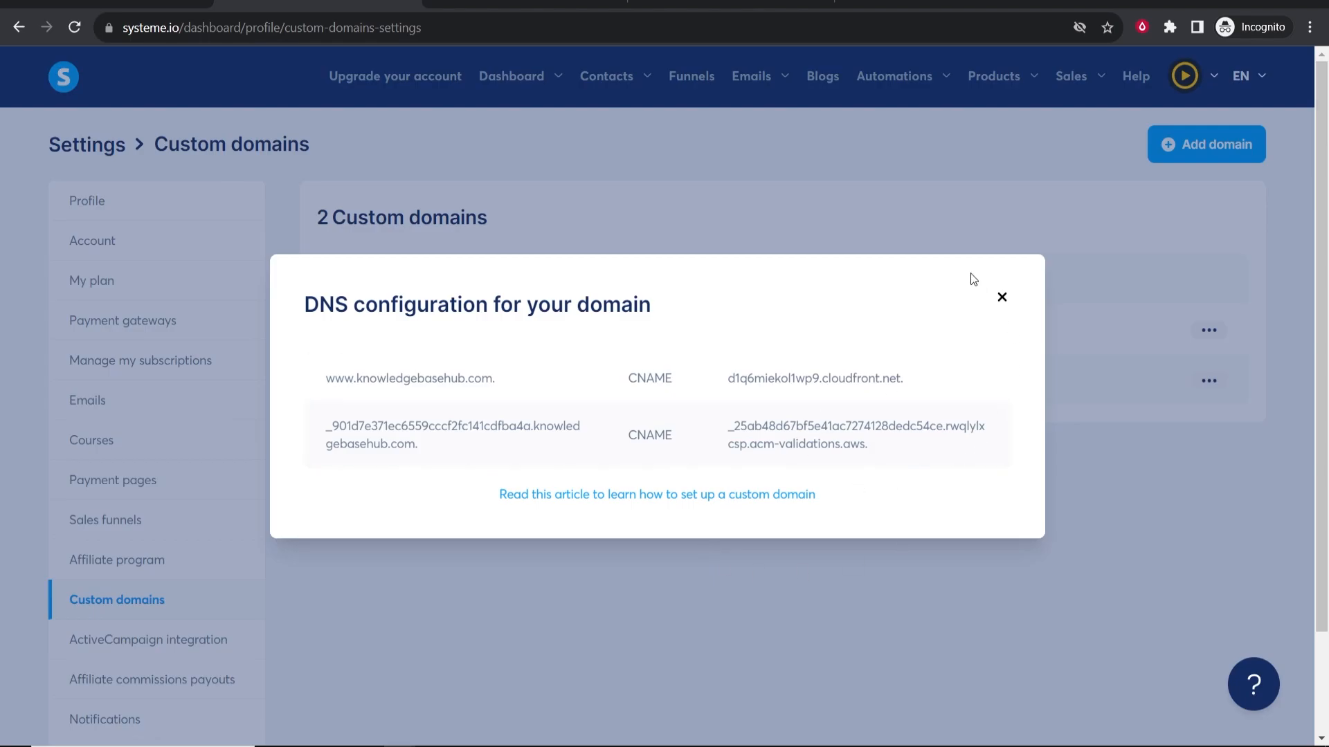
{"action": "left_click", "coordinate": [1001, 297]}
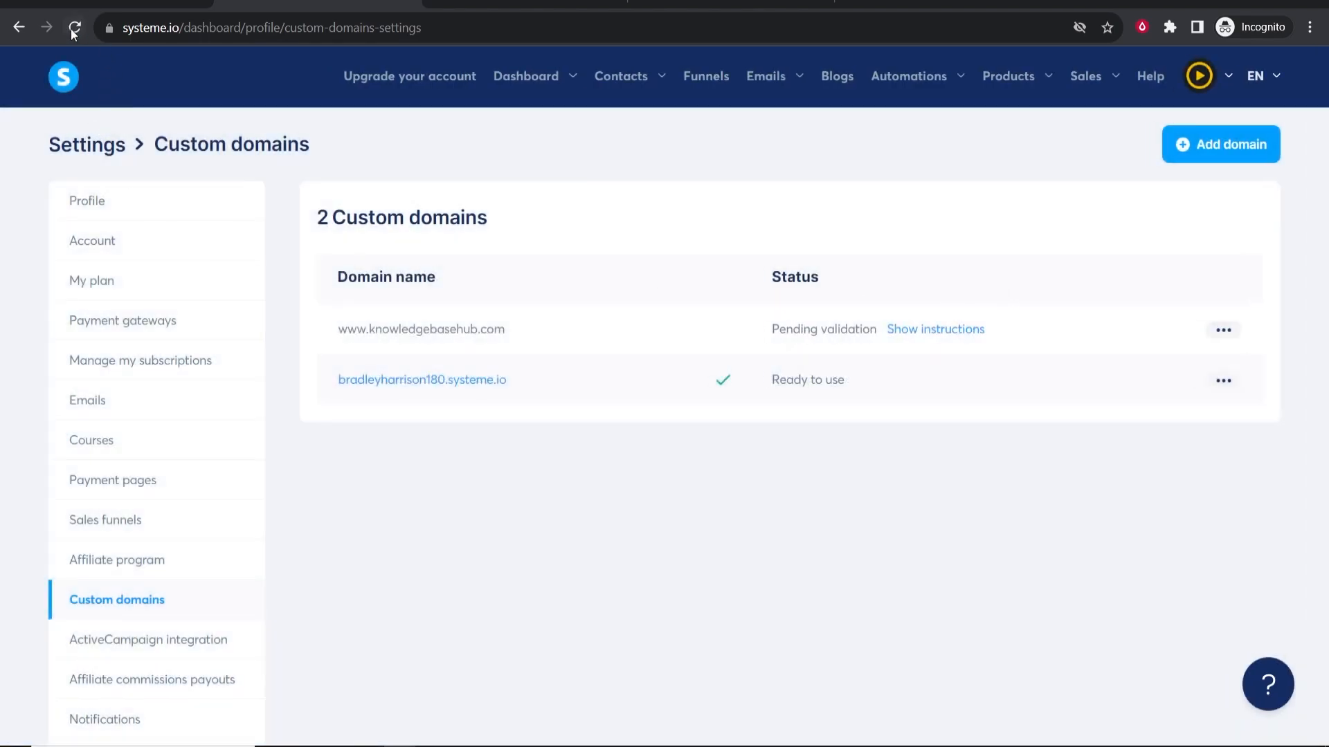
{"action": "left_click", "coordinate": [72, 29]}
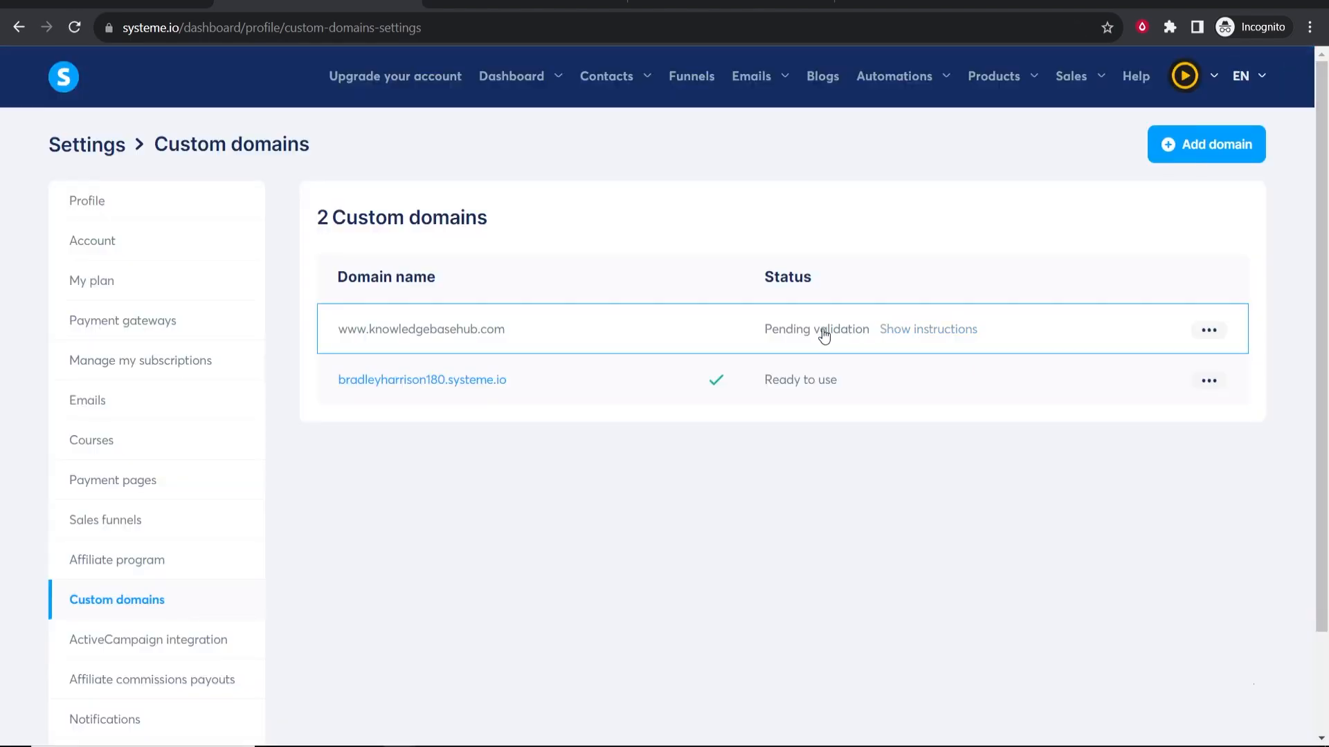
{"action": "triple_click", "coordinate": [773, 329]}
Step: Open the domain's instructions, read the setup article's notes on DNS propagation, and open its linked dnschecker.org site
{"action": "left_click", "coordinate": [902, 331]}
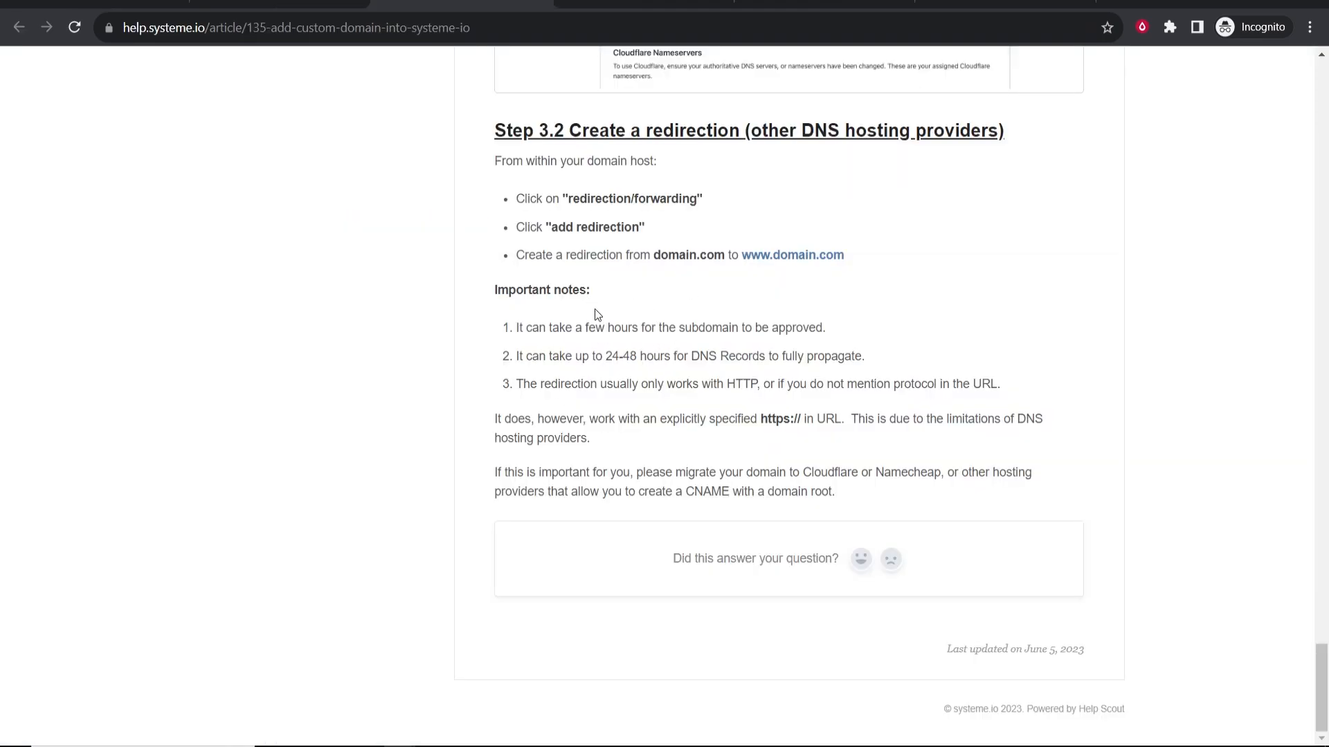
{"action": "left_click_drag", "start_coordinate": [519, 357], "coordinate": [870, 356]}
{"action": "left_click", "coordinate": [848, 357]}
{"action": "scroll", "coordinate": [832, 408], "scroll_direction": "up", "scroll_amount": 2}
{"action": "scroll", "coordinate": [832, 405], "scroll_direction": "up", "scroll_amount": 20}
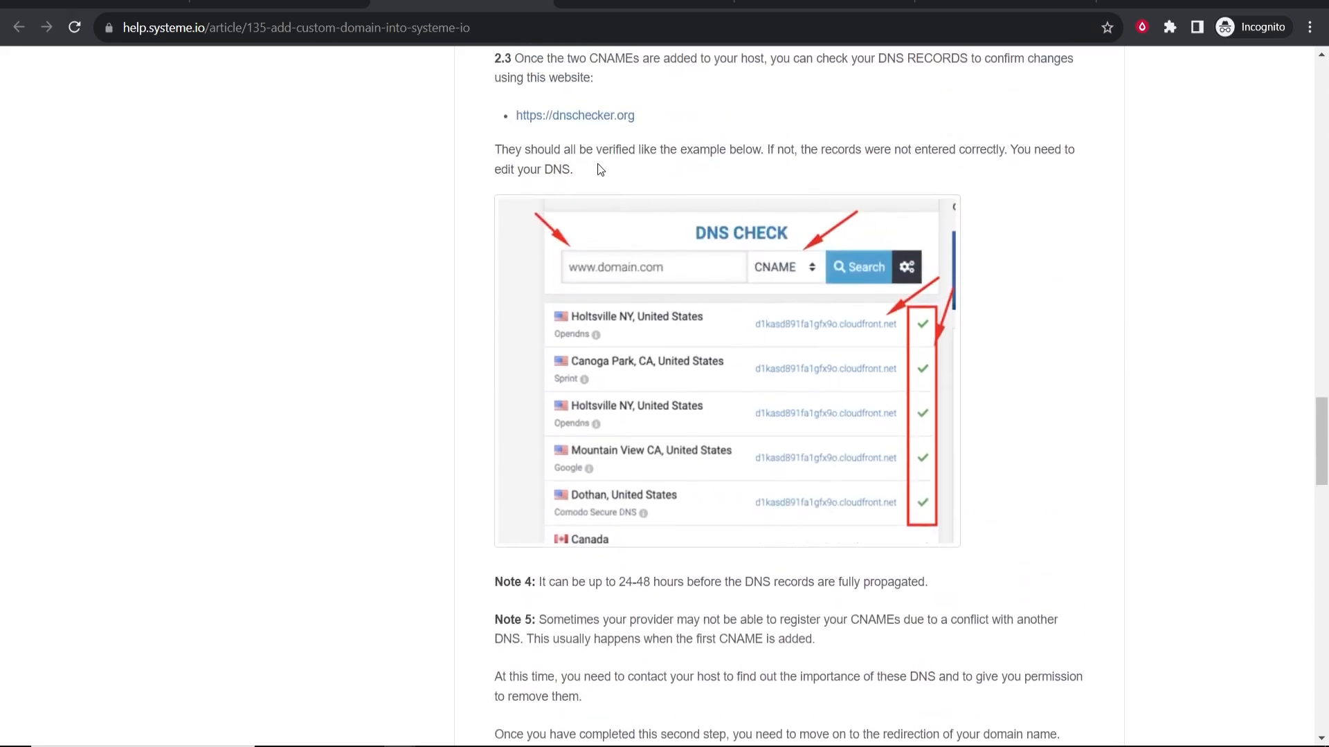
{"action": "scroll", "coordinate": [595, 170], "scroll_direction": "up", "scroll_amount": 1}
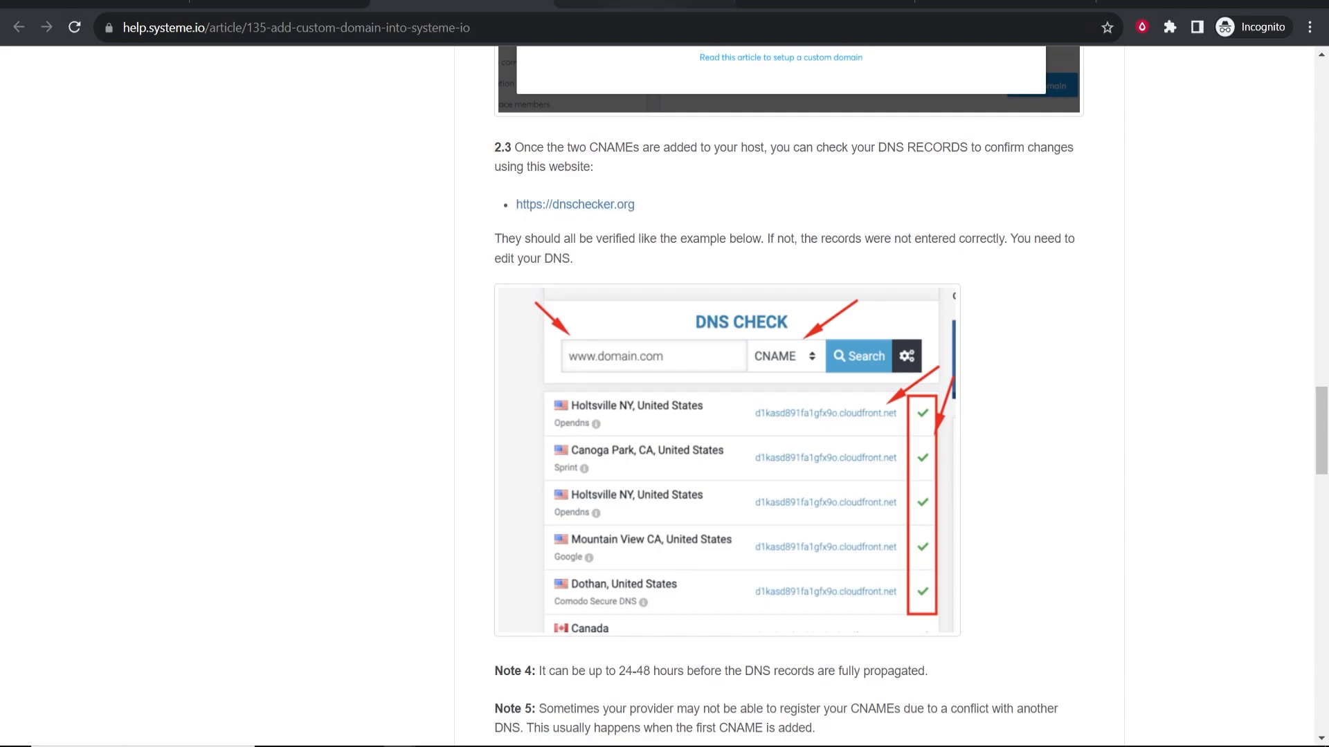
{"action": "left_click", "coordinate": [640, 3]}
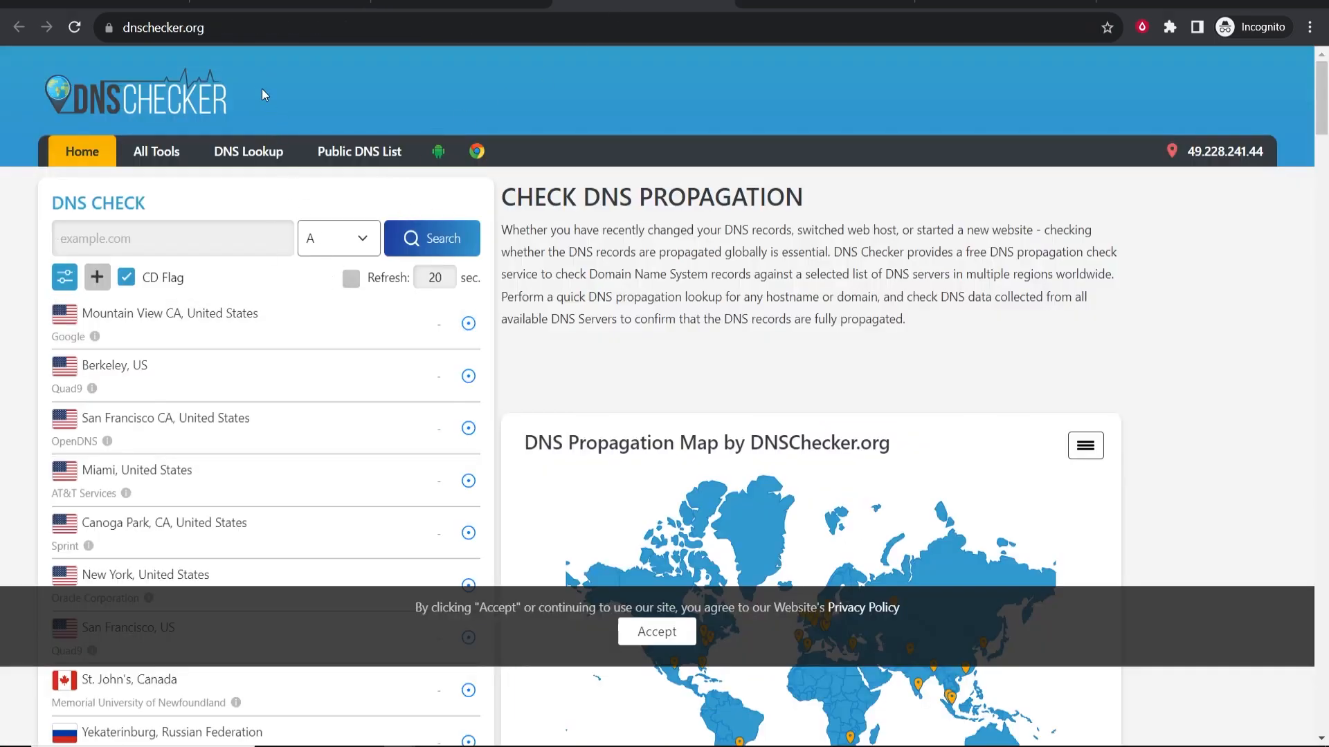
{"action": "left_click", "coordinate": [81, 3]}
{"action": "scroll", "coordinate": [553, 267], "scroll_direction": "up", "scroll_amount": 6}
{"action": "left_click_drag", "start_coordinate": [571, 216], "coordinate": [296, 210]}
{"action": "key", "text": "ctrl+c"}
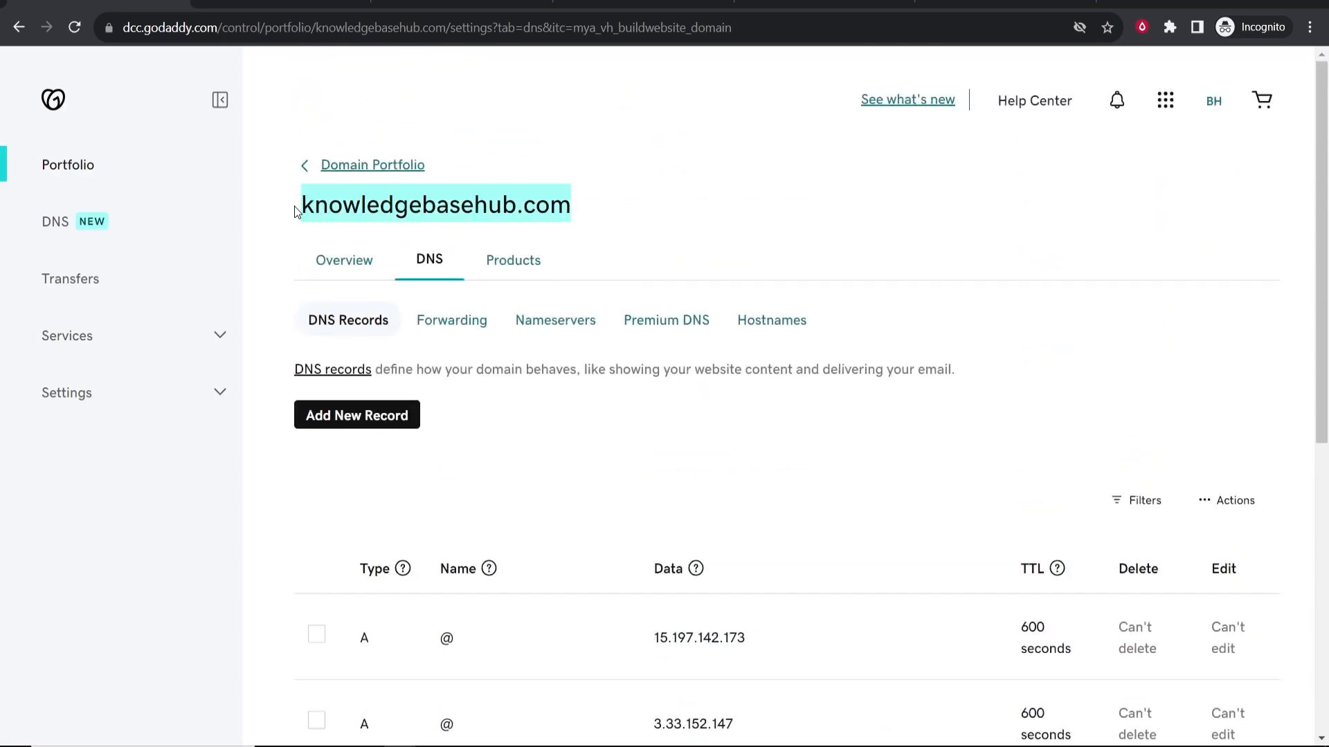
{"action": "left_click", "coordinate": [641, 2]}
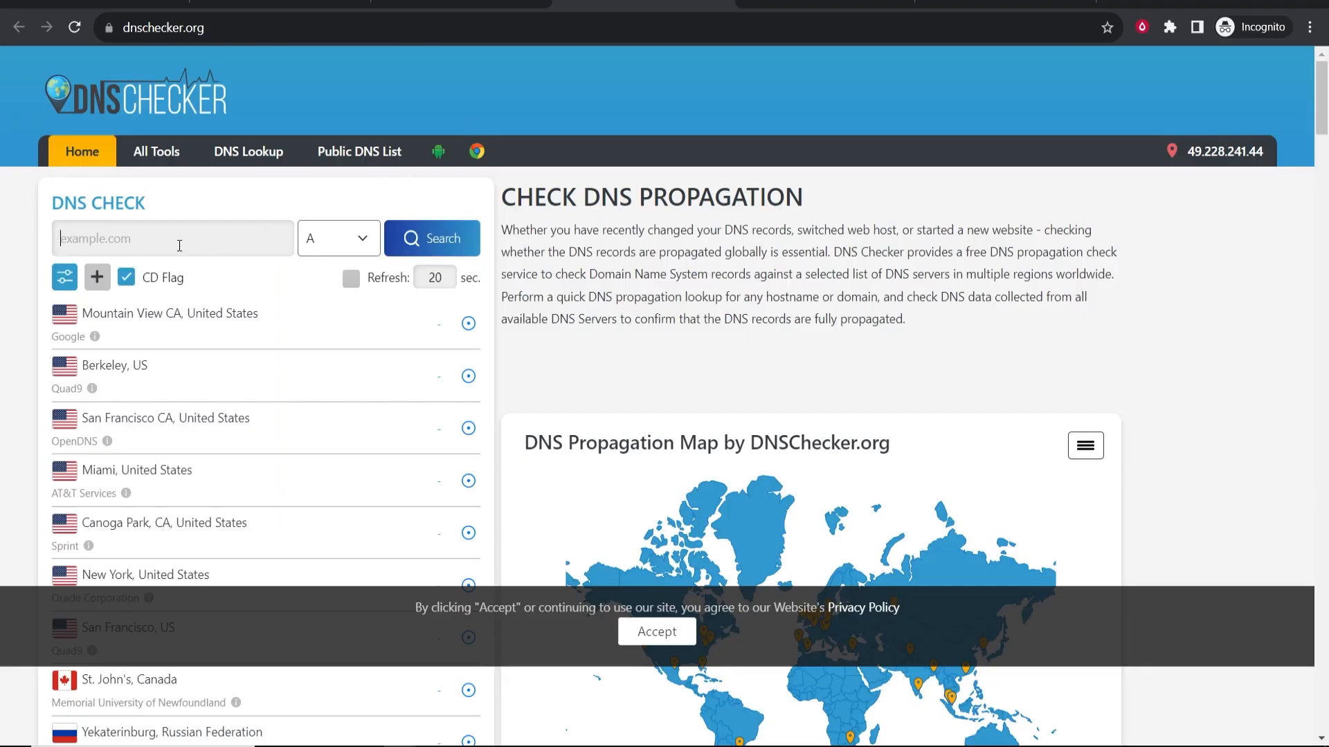
{"action": "type", "text": "www."}
{"action": "key", "text": "ctrl+v"}
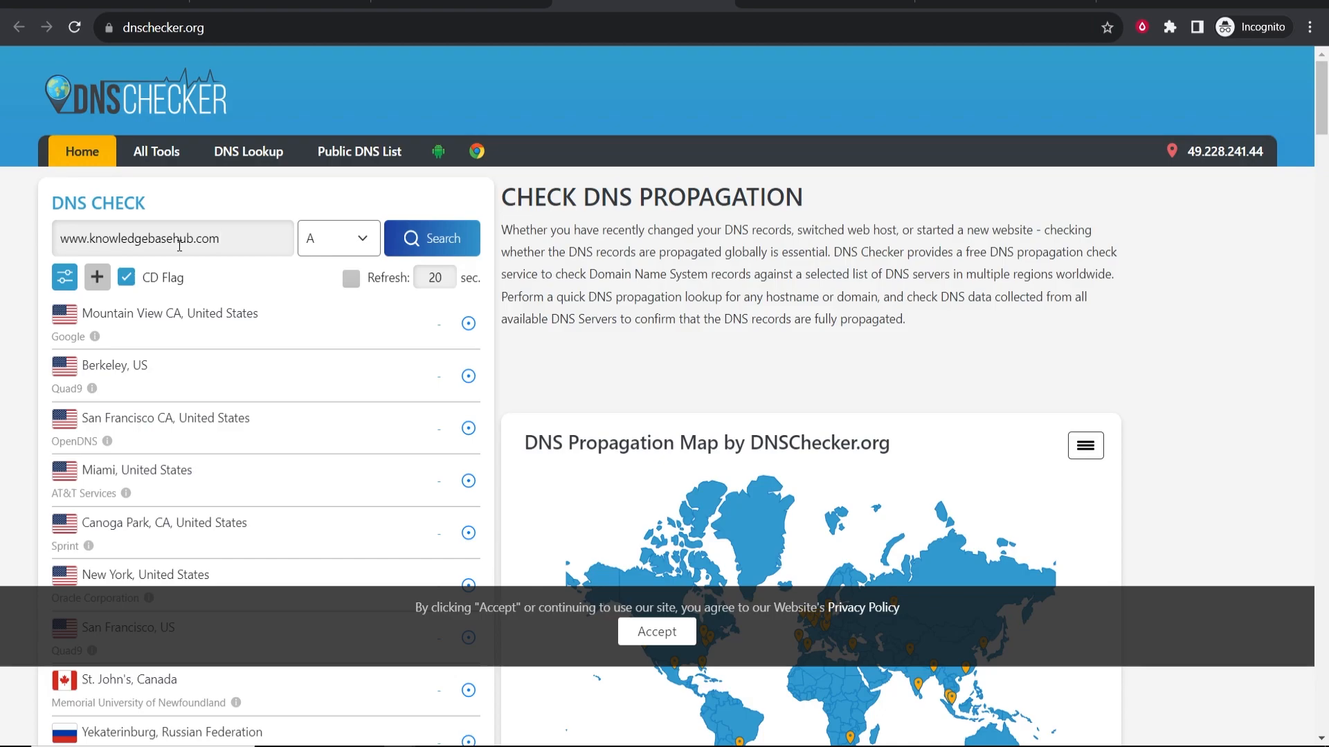
{"action": "left_click", "coordinate": [460, 244]}
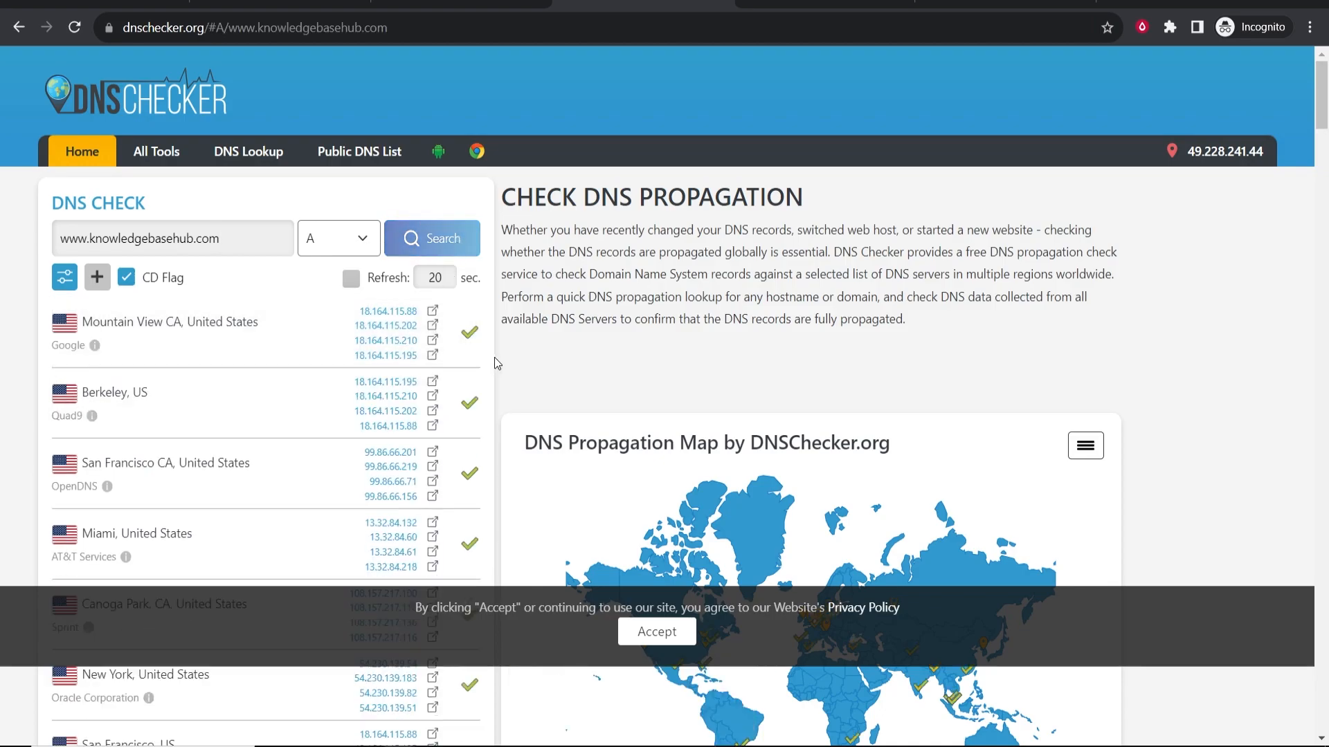
Step: Accept the site's privacy notice and examine the propagation results for each server location in the list and map
{"action": "scroll", "coordinate": [497, 364], "scroll_direction": "down", "scroll_amount": 3}
{"action": "left_click", "coordinate": [652, 640]}
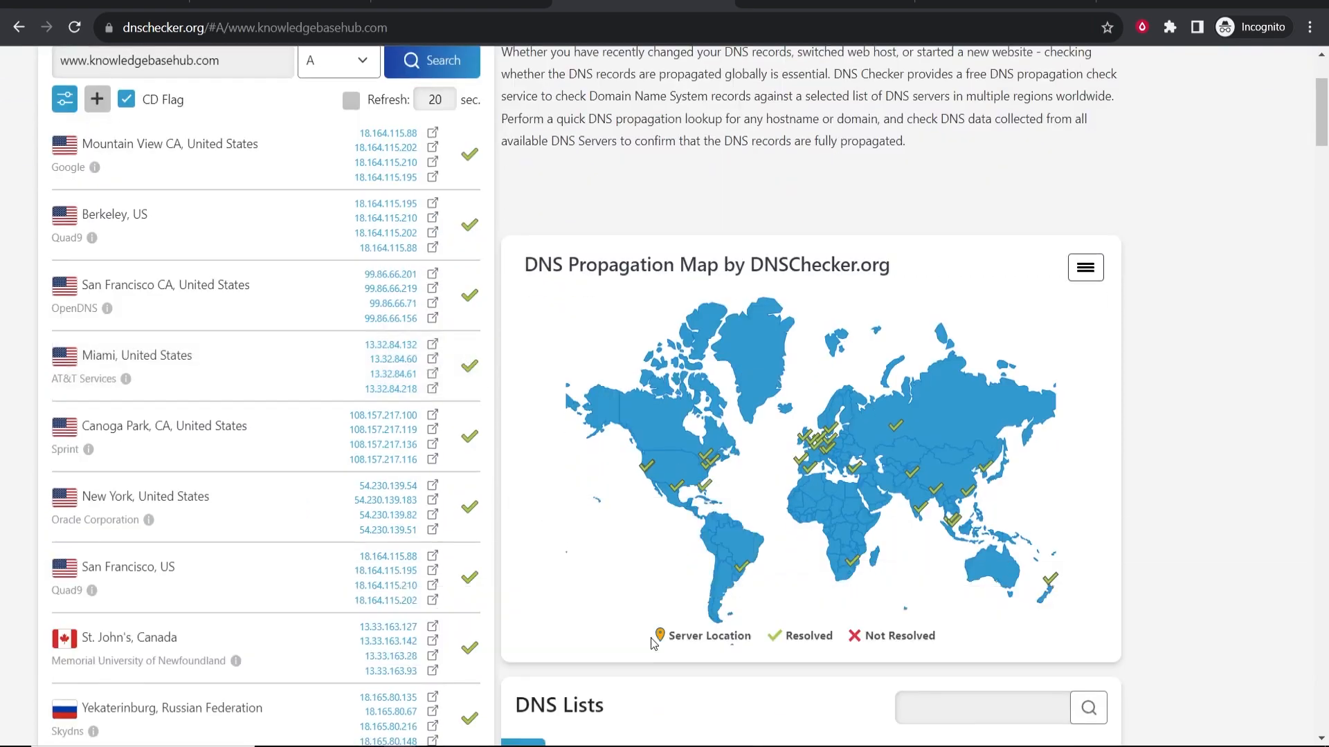
{"action": "scroll", "coordinate": [454, 367], "scroll_direction": "down", "scroll_amount": 4}
{"action": "scroll", "coordinate": [455, 367], "scroll_direction": "down", "scroll_amount": 13}
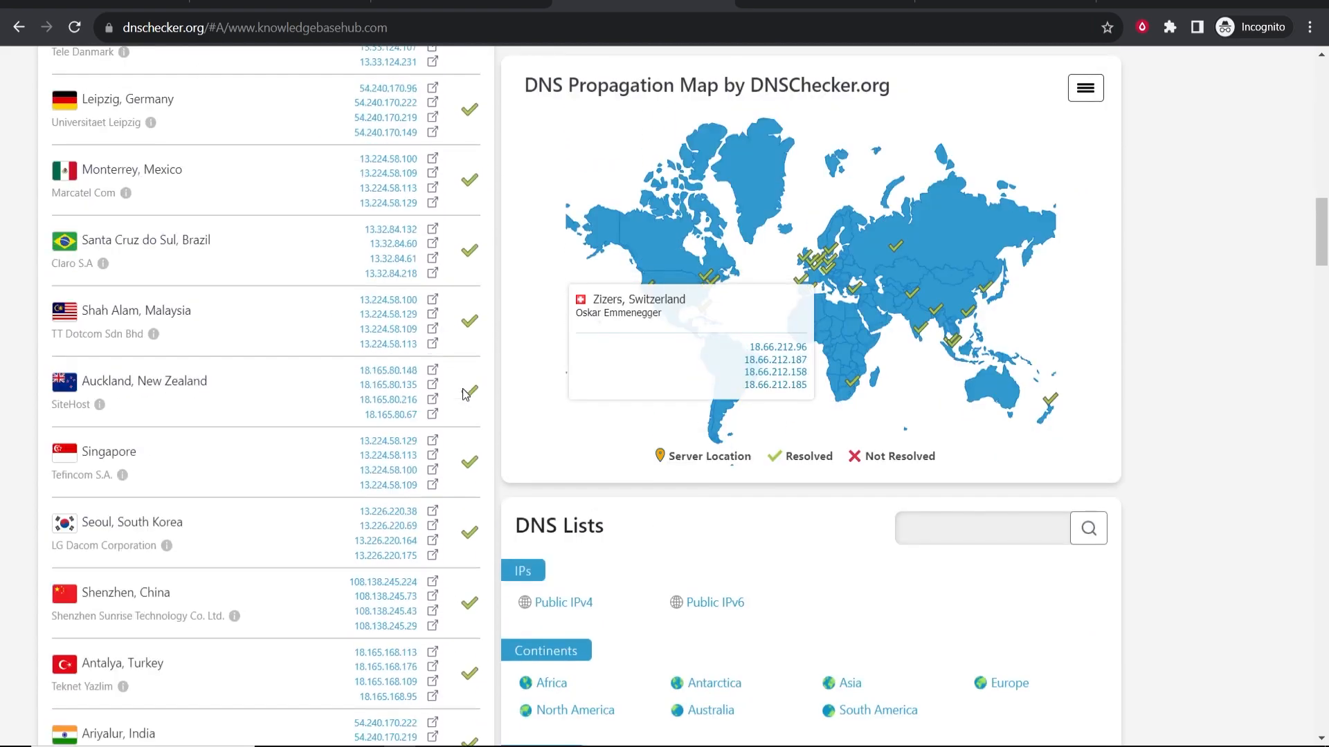
{"action": "scroll", "coordinate": [462, 394], "scroll_direction": "down", "scroll_amount": 4}
{"action": "scroll", "coordinate": [462, 394], "scroll_direction": "up", "scroll_amount": 2}
{"action": "scroll", "coordinate": [462, 395], "scroll_direction": "down", "scroll_amount": 7}
{"action": "scroll", "coordinate": [463, 395], "scroll_direction": "up", "scroll_amount": 8}
{"action": "scroll", "coordinate": [462, 388], "scroll_direction": "up", "scroll_amount": 15}
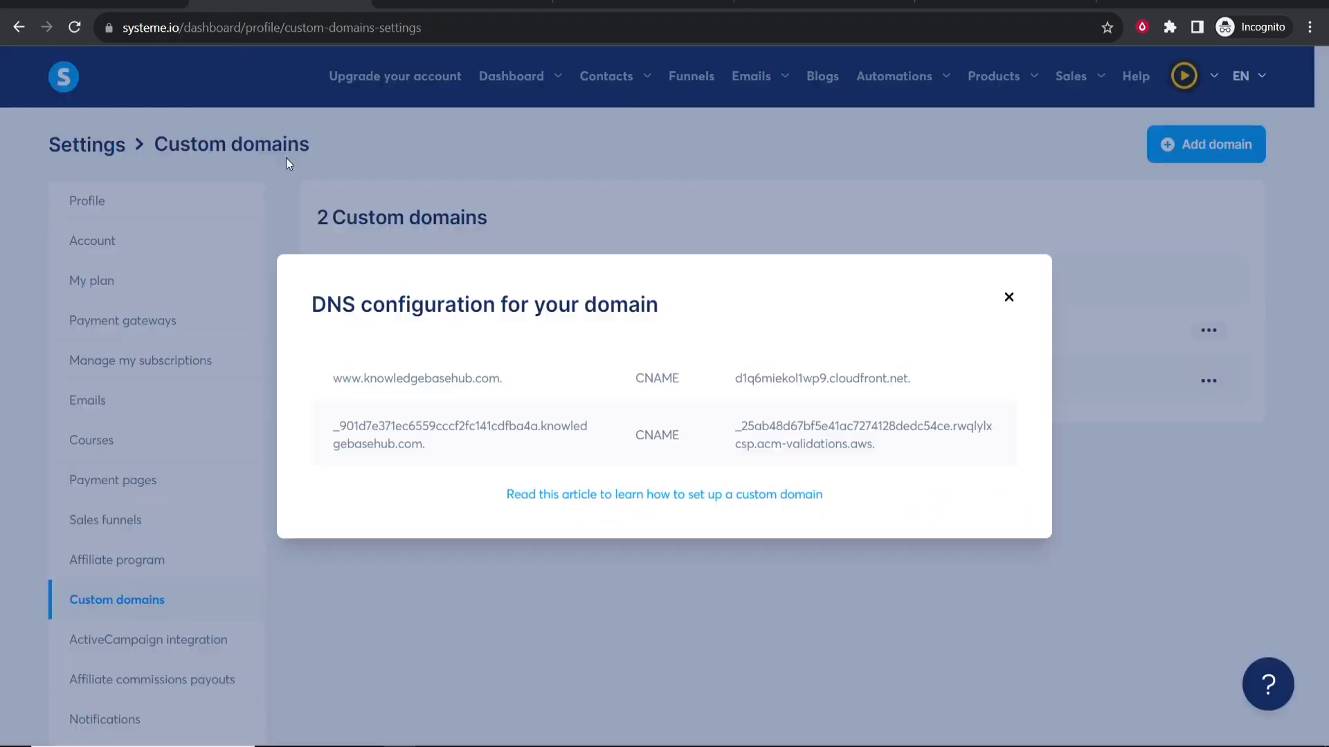
Step: Close the DNS configuration dialog in systeme.io and review the custom domains list
{"action": "left_click", "coordinate": [1009, 297]}
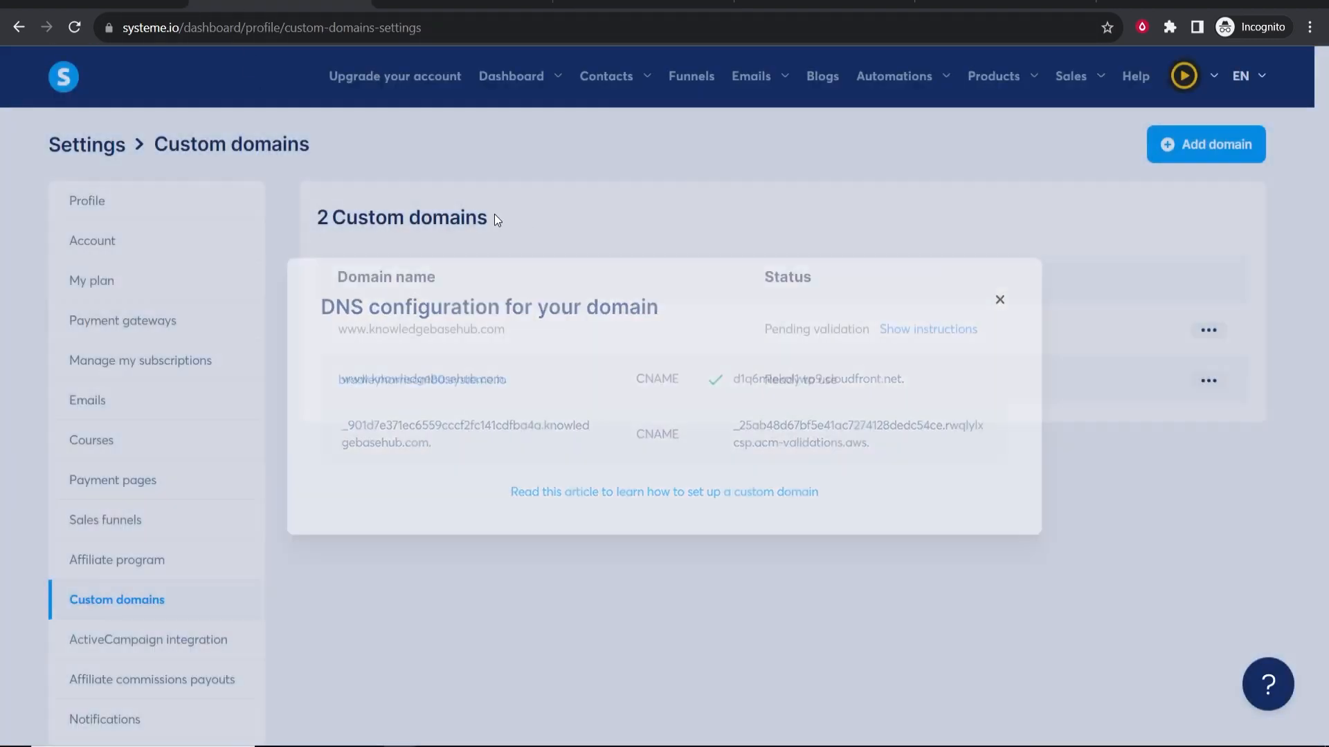
{"action": "left_click_drag", "start_coordinate": [501, 217], "coordinate": [311, 217]}
{"action": "left_click", "coordinate": [345, 205]}
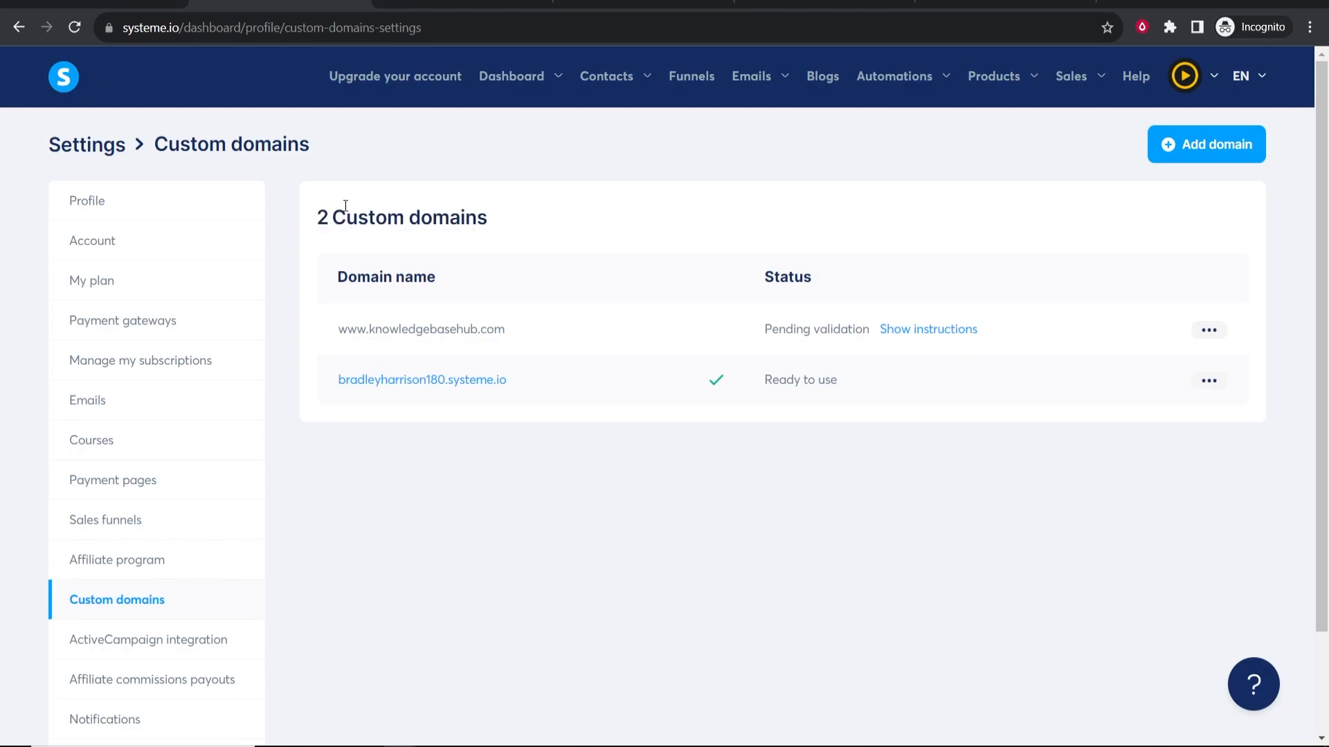